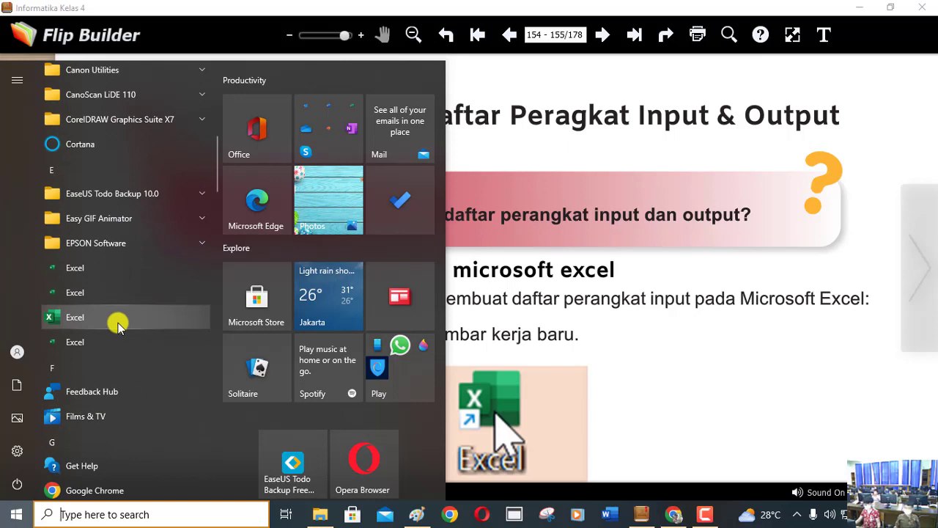
Step: Launch Excel in a maximized window and create a blank workbook, dismissing the Office update notice
click(117, 324)
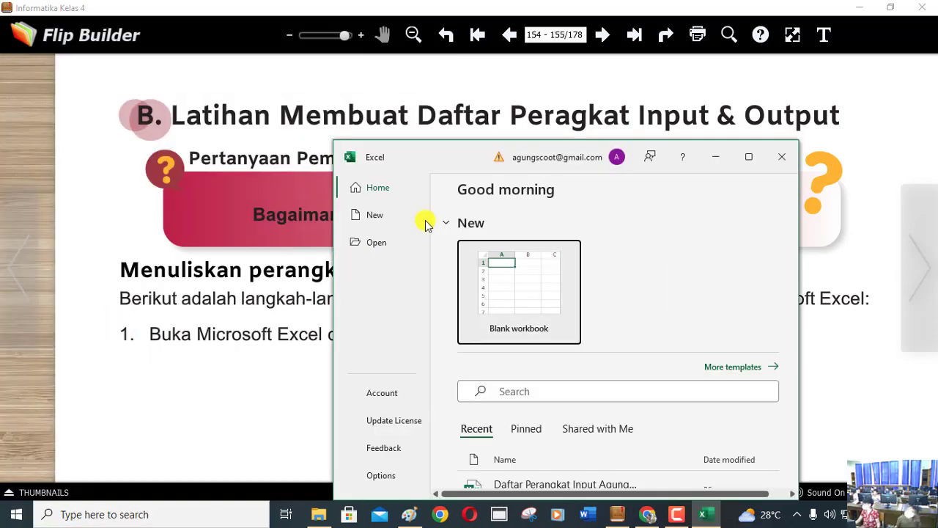
click(749, 156)
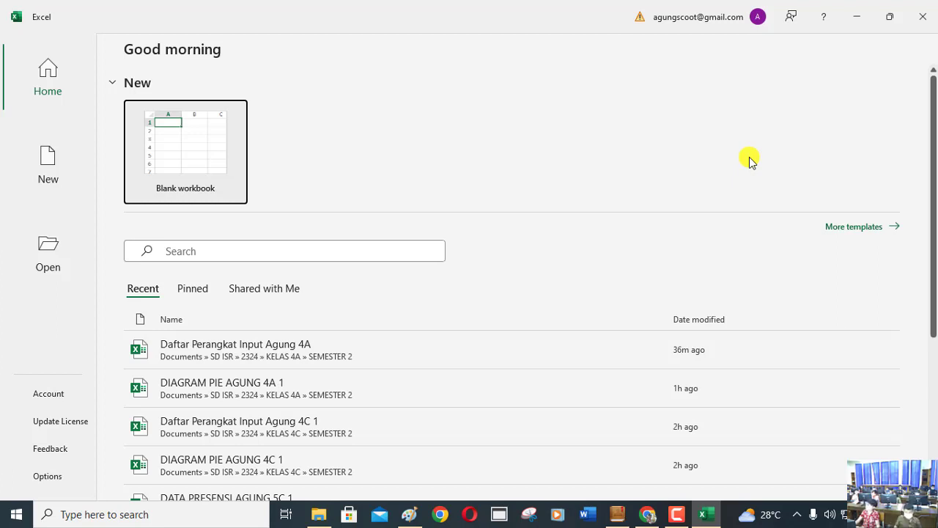
click(211, 158)
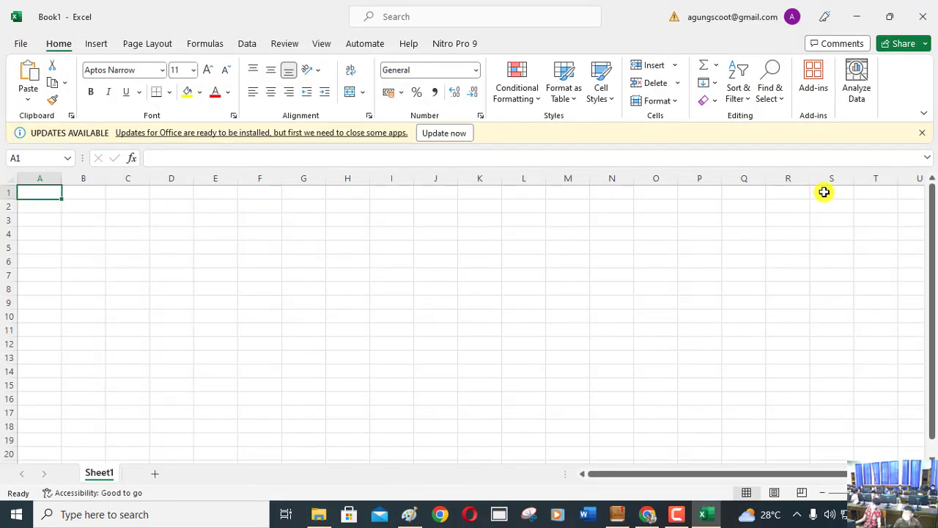
click(921, 132)
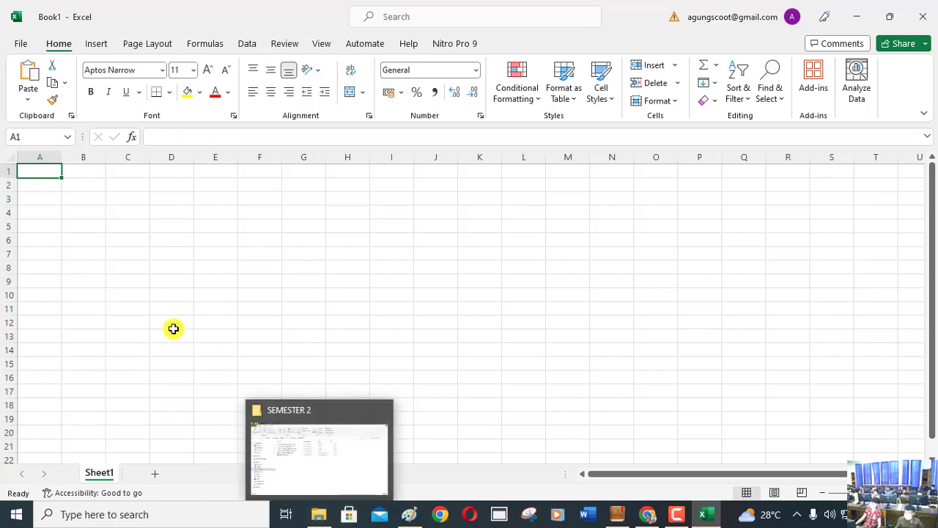
Step: Enter the title "Daftar Perangkat Input" in cell A1
scroll(173, 328, up, 4)
click(90, 188)
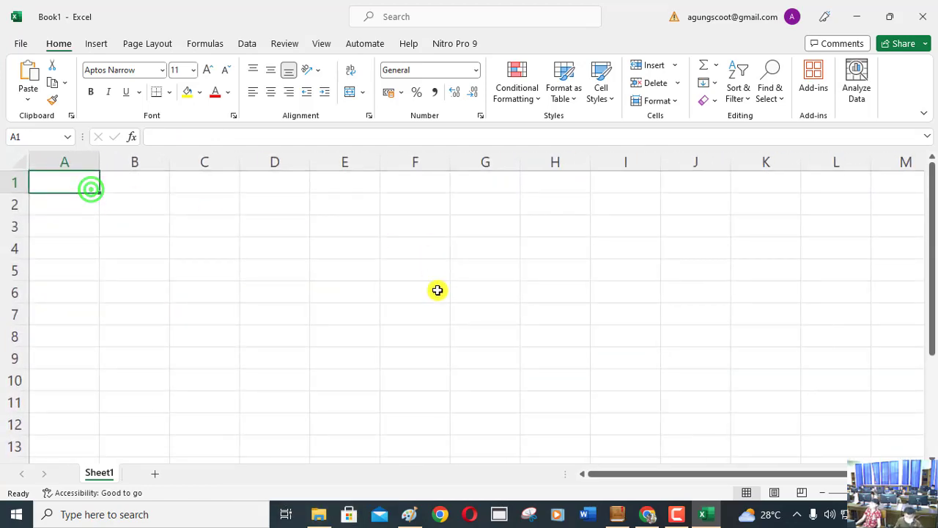
scroll(456, 337, up, 4)
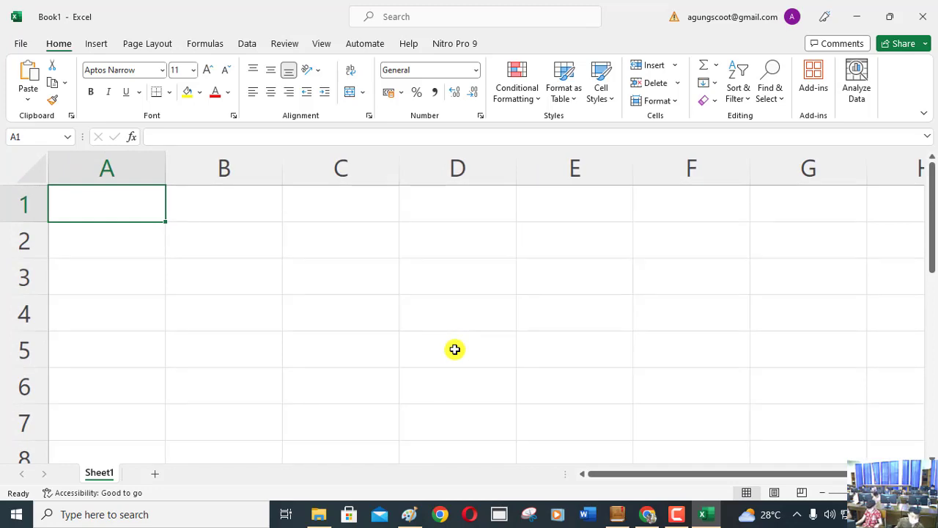
text(Daftar)
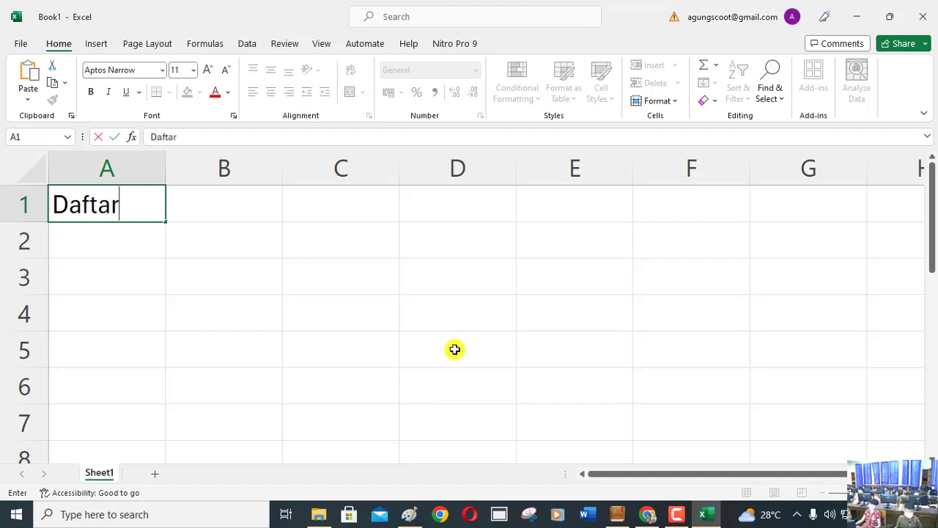
text( Ppe)
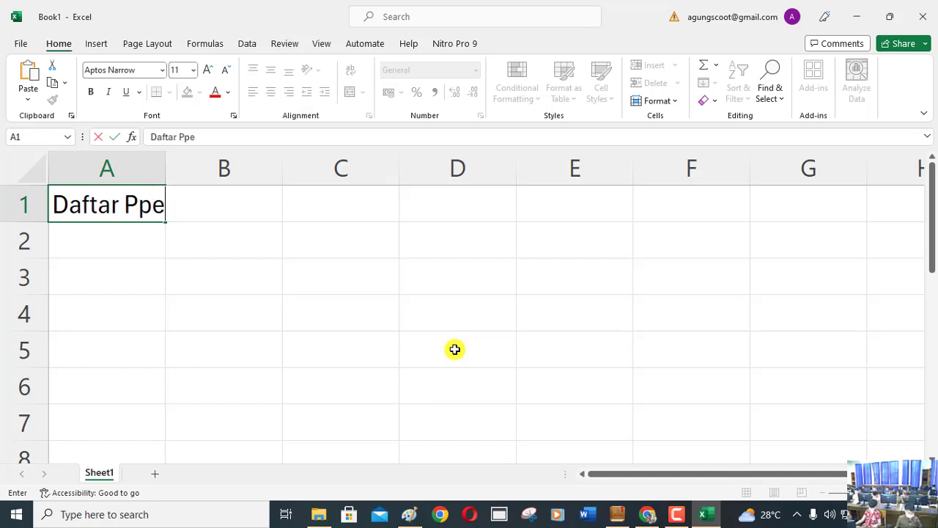
text(rangkat)
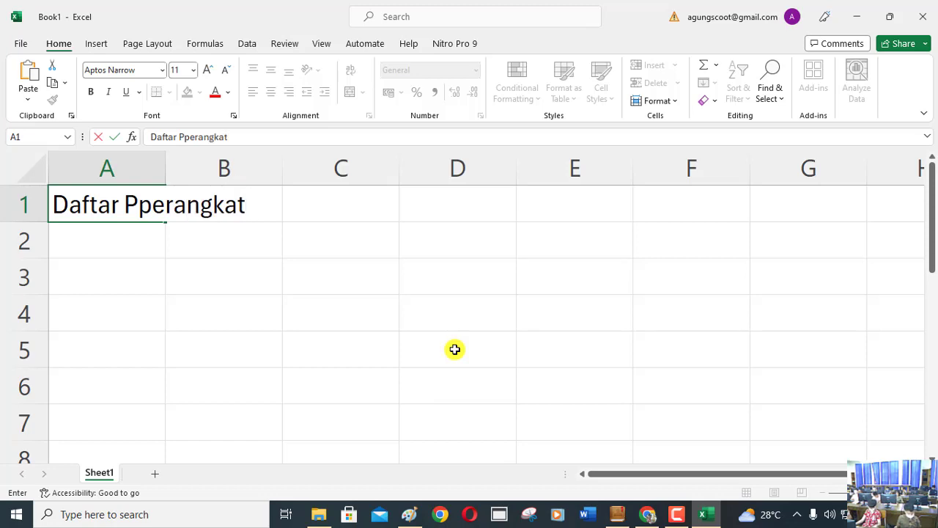
key(ctrl+Return)
key(F2)
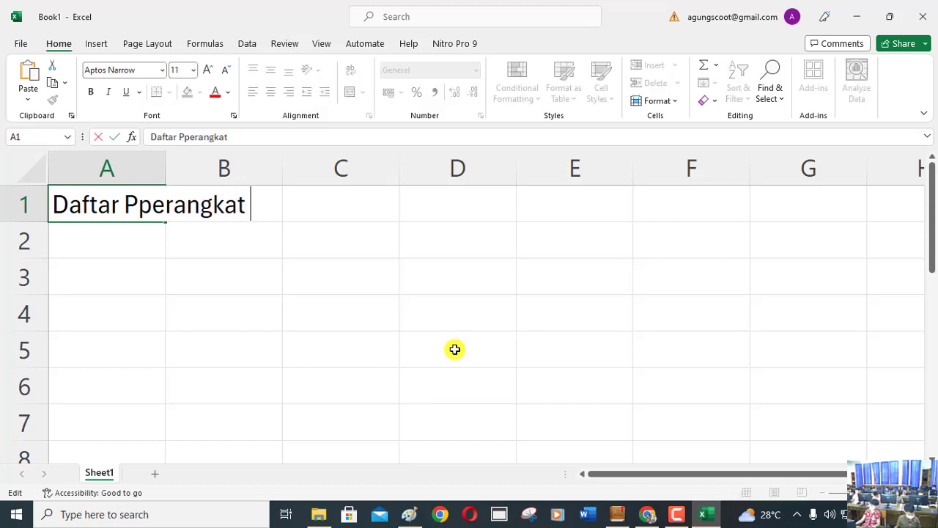
key(ctrl+Left)
key(Right)
key(Delete)
key(End)
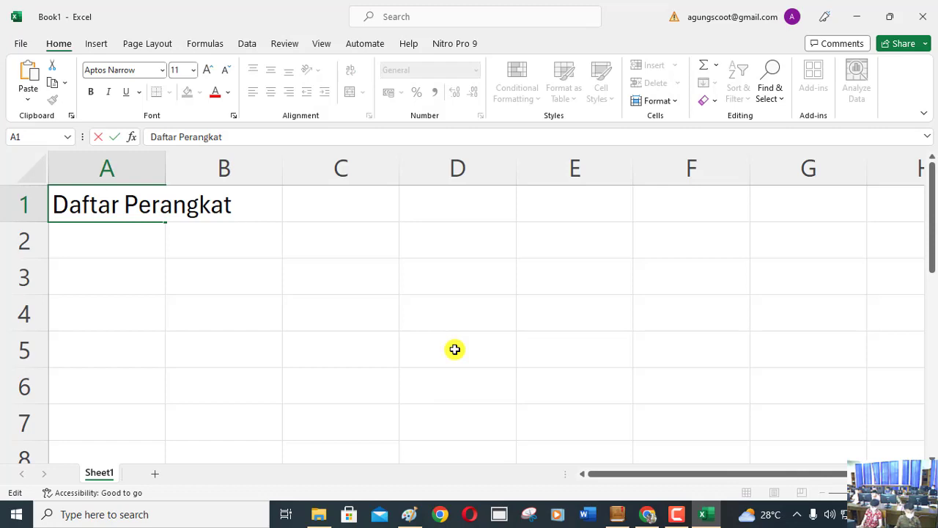
text(Input)
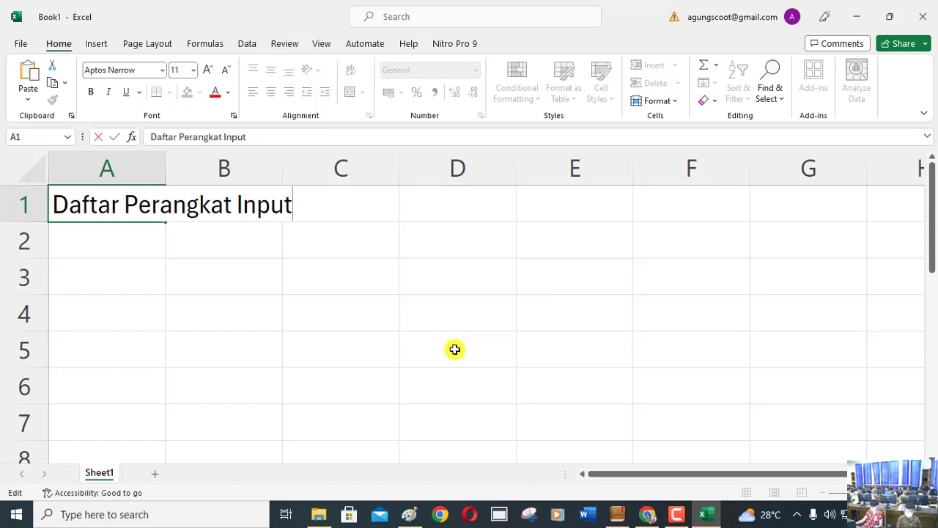
key(Return)
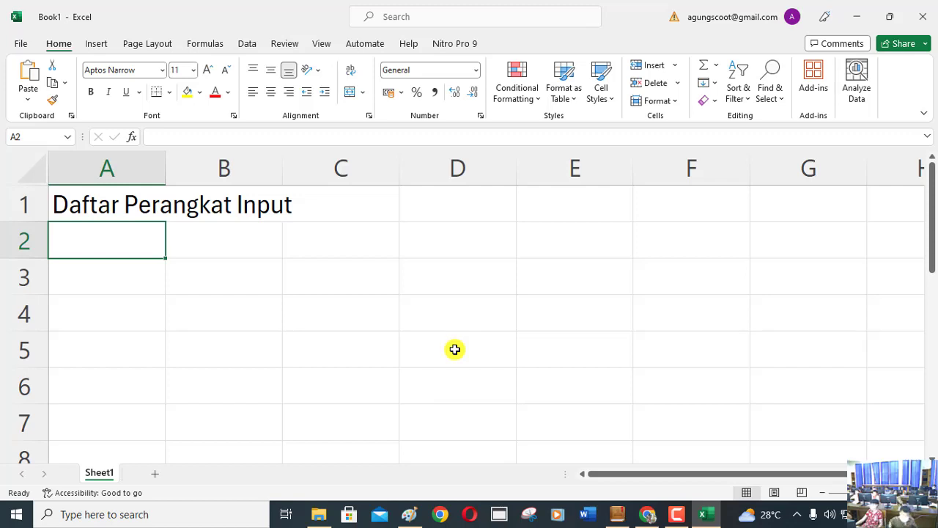
Step: Enter the header "No." in cell A2 and narrow column A to about half its width
text(No..)
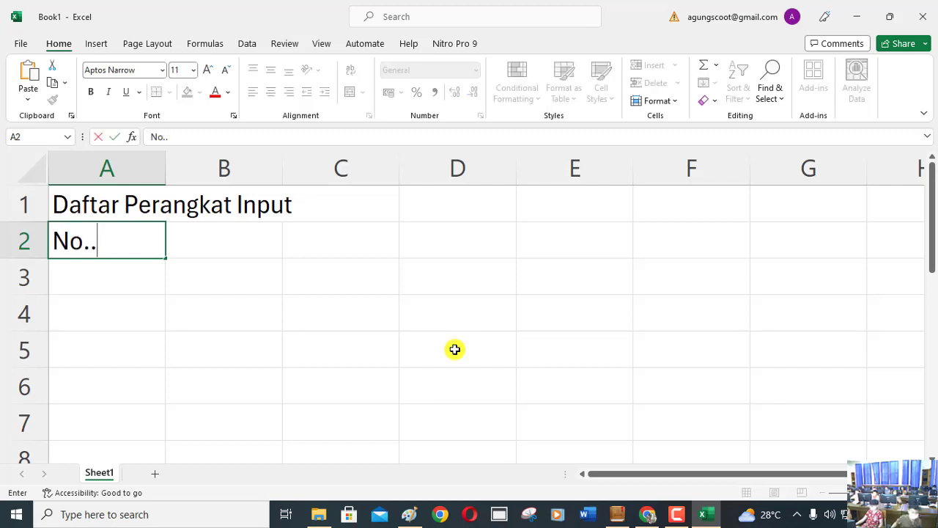
key(BackSpace)
key(Tab)
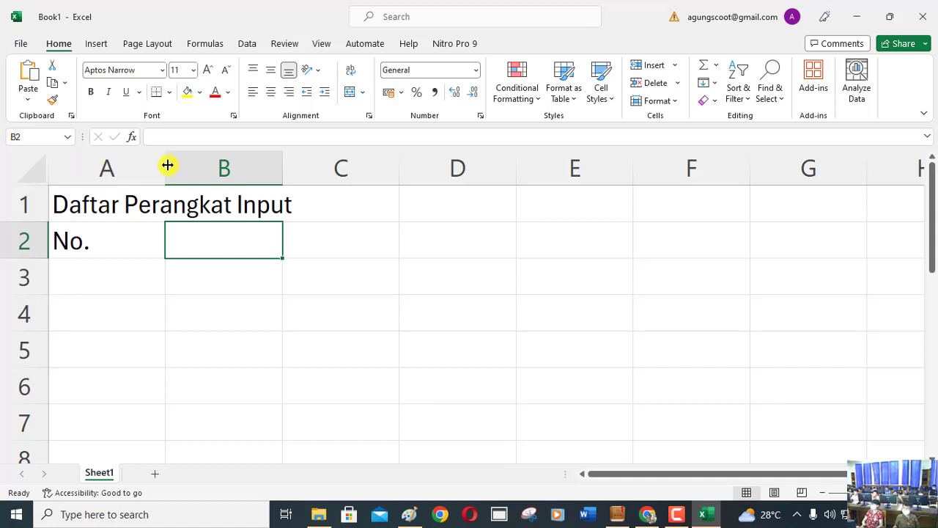
drag(167, 165, 104, 172)
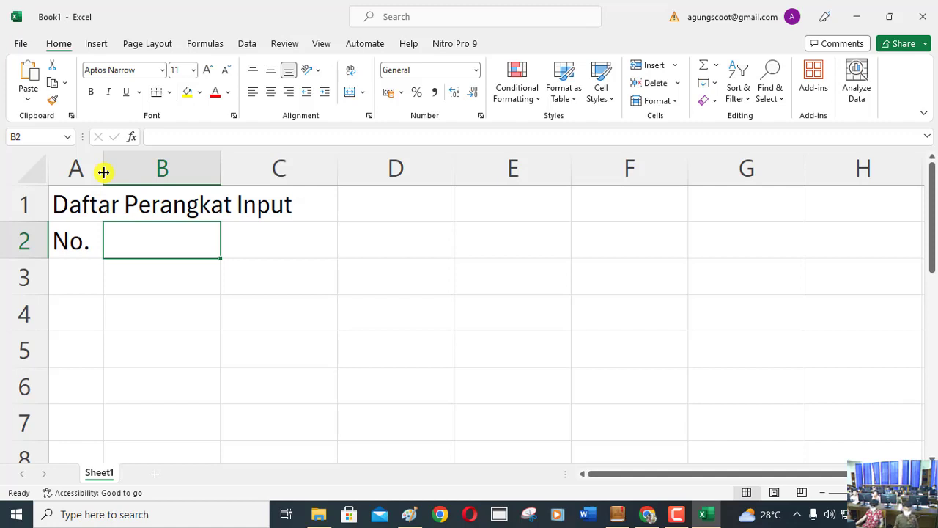
Step: Enter the header "Nama Perangkat Input" in cell B2 and widen column B to fit the text
text(Nama Per)
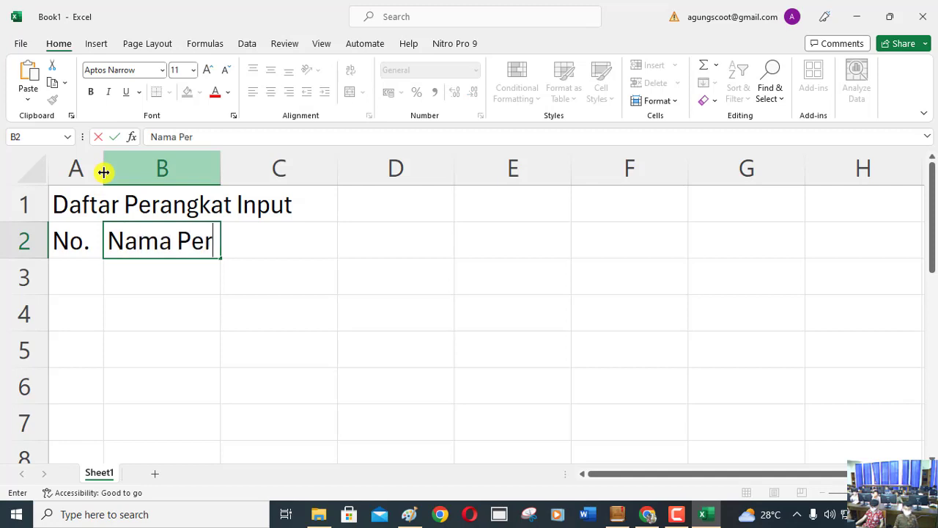
text(angkat )
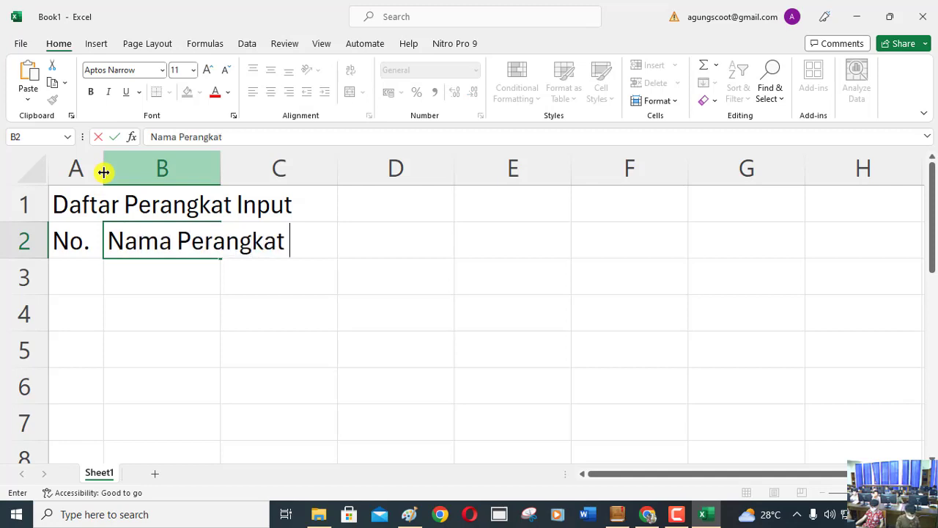
text(Inpu)
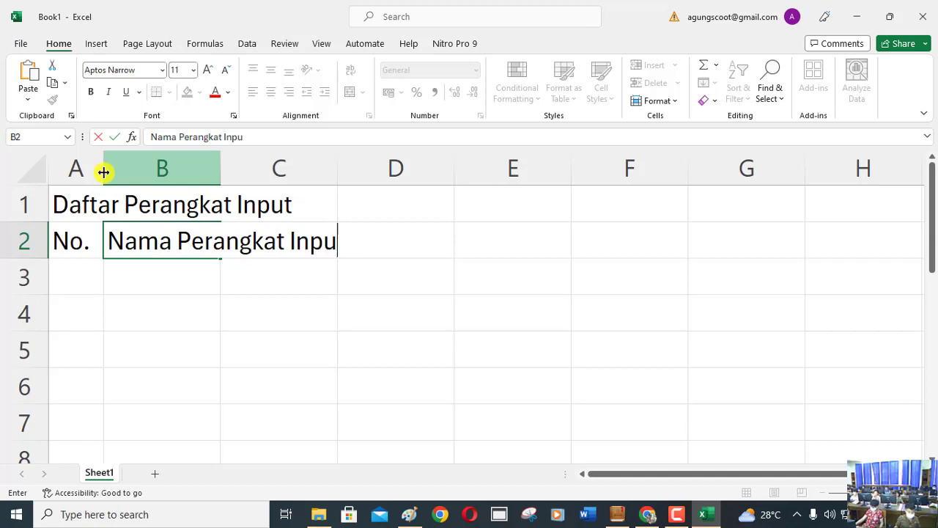
text(t)
key(Tab)
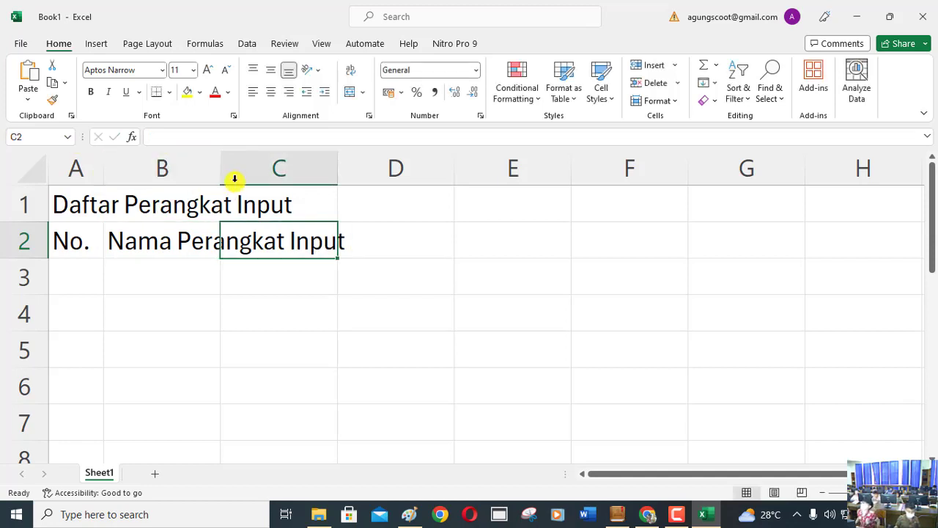
drag(219, 164, 375, 175)
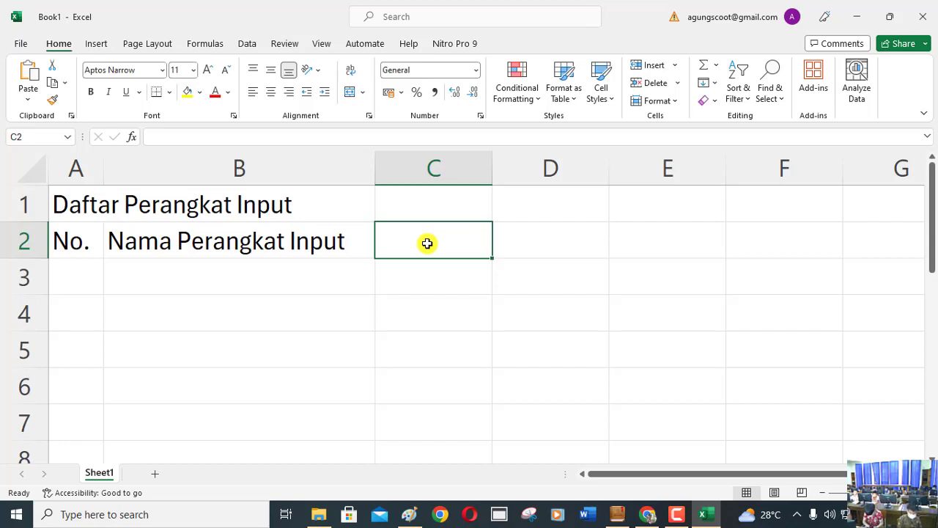
Step: Add the headers "Merek" in cell C2 and "Model" in cell D2
text(Mere)
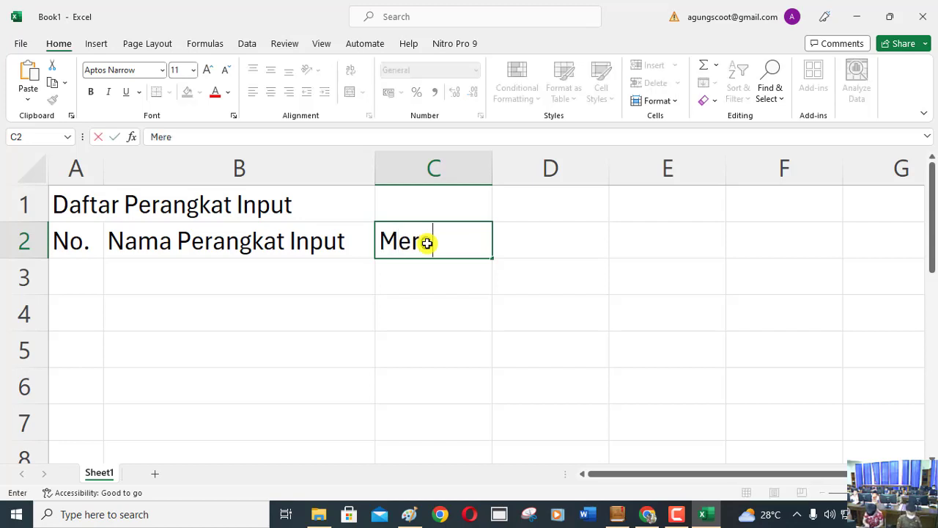
text(k)
key(Tab)
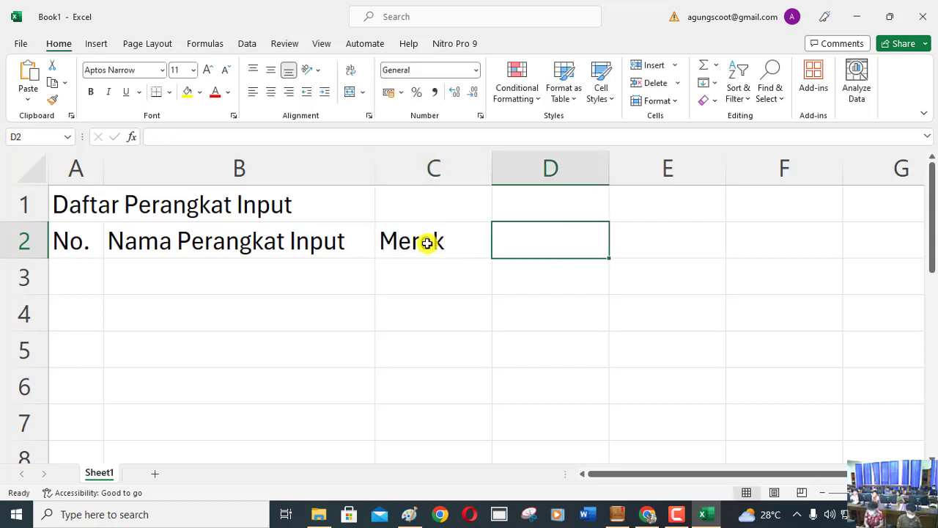
text(Model)
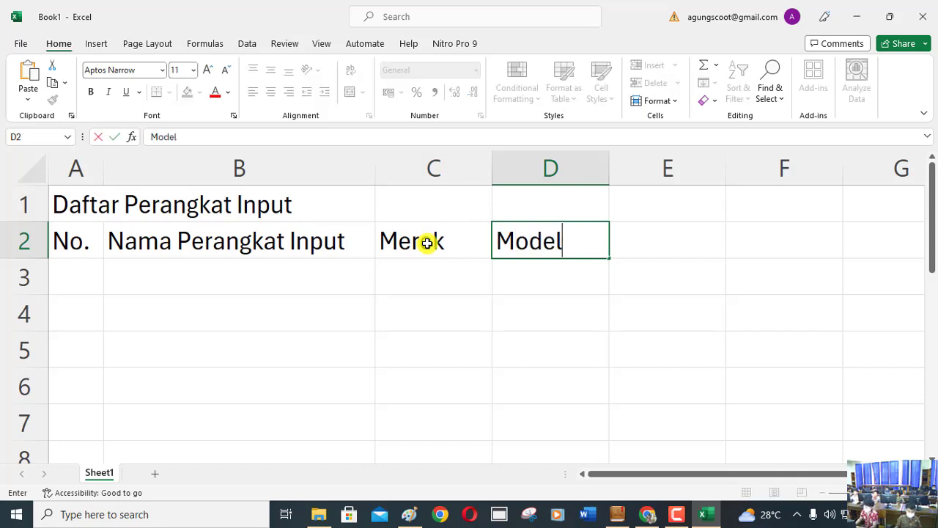
key(Tab)
Step: Add the headers "Tipe Koneksi" in E2, with column E widened to fit, and "Harga" in F2
text(Ti)
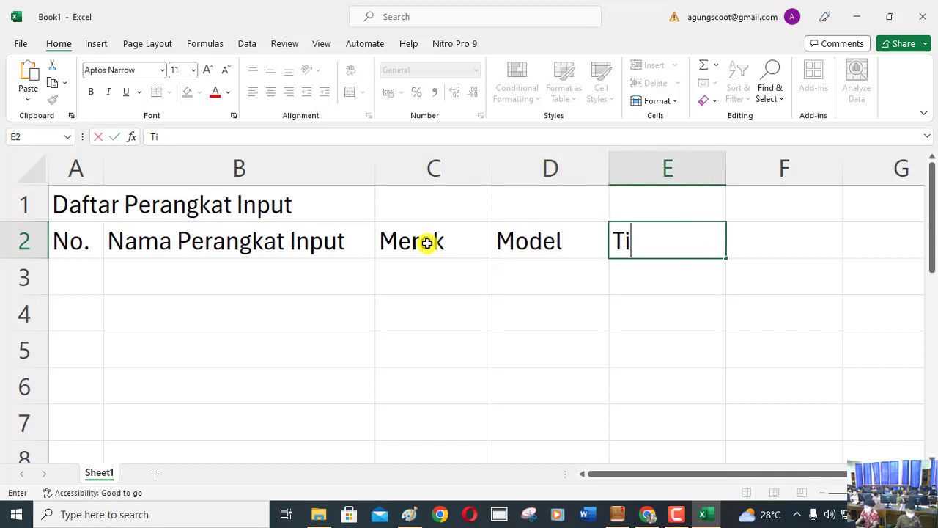
text(pe Koneksi)
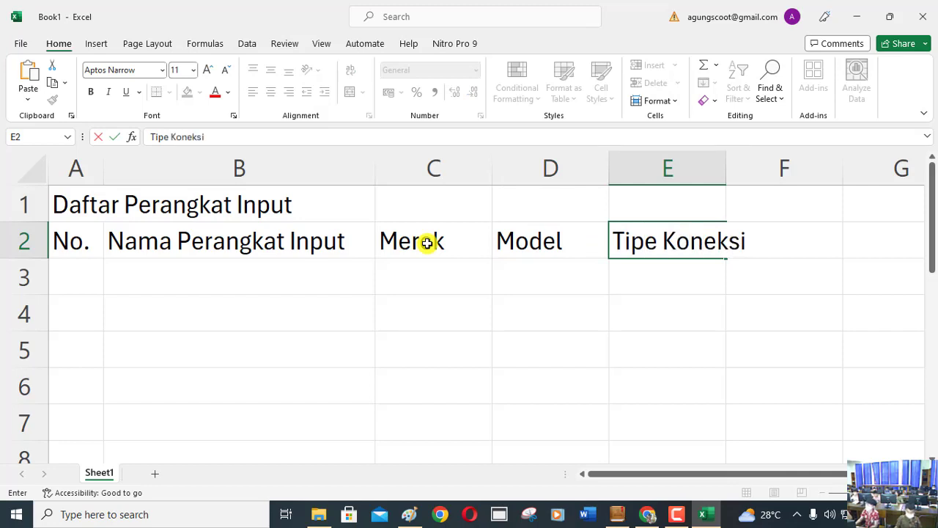
key(Tab)
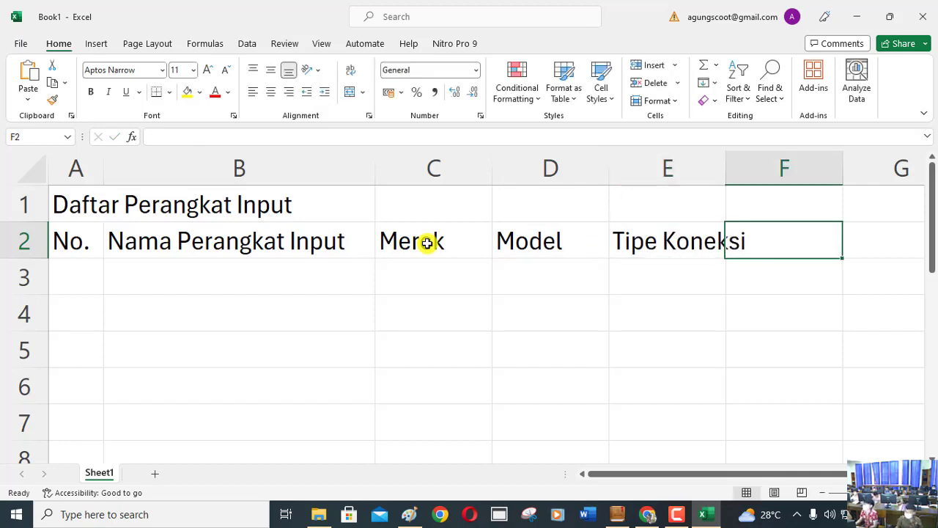
drag(726, 167, 783, 169)
scroll(807, 269, down, 2)
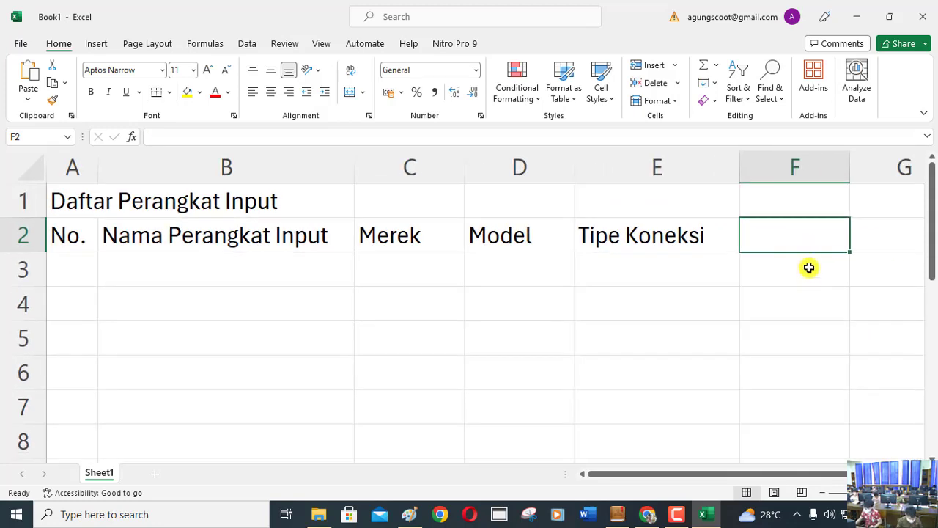
text(Harga)
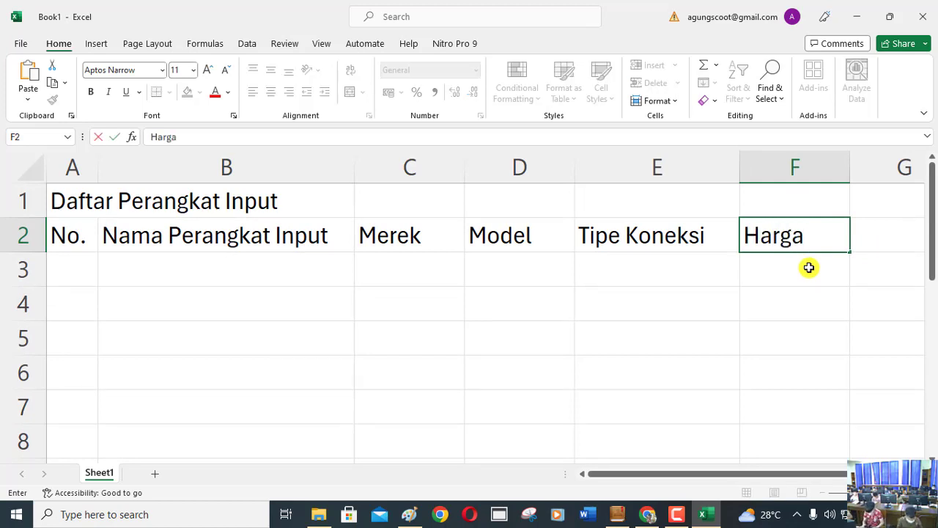
key(Return)
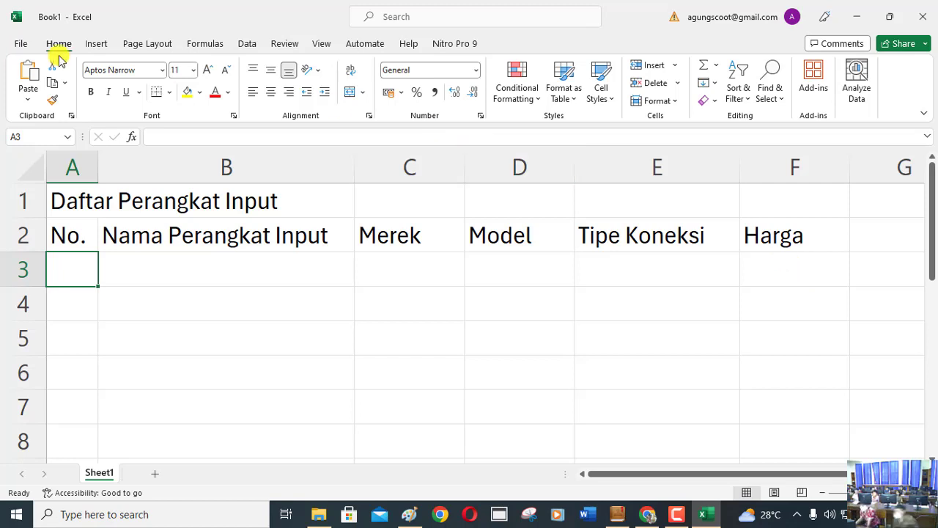
Step: Start saving the workbook, dismiss the OneDrive sign-in and browse for a local folder instead
click(19, 44)
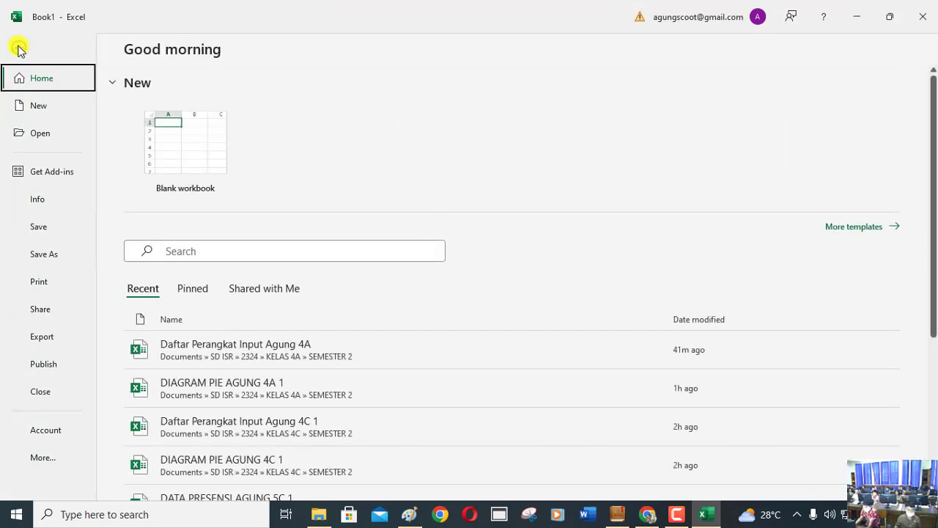
click(48, 229)
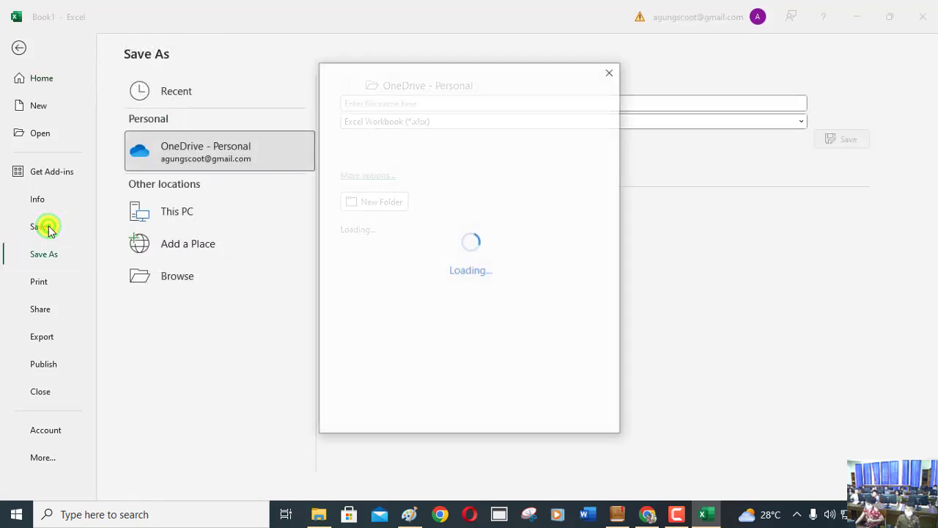
click(610, 71)
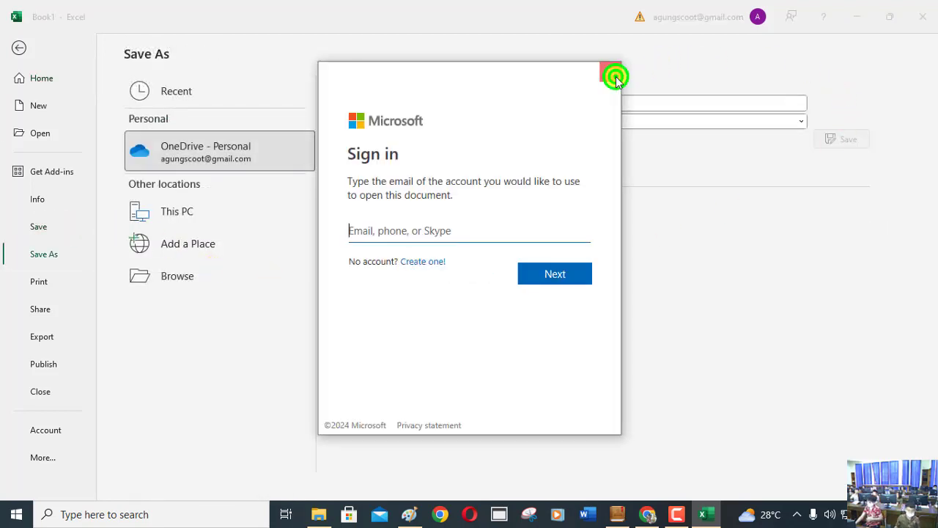
click(164, 275)
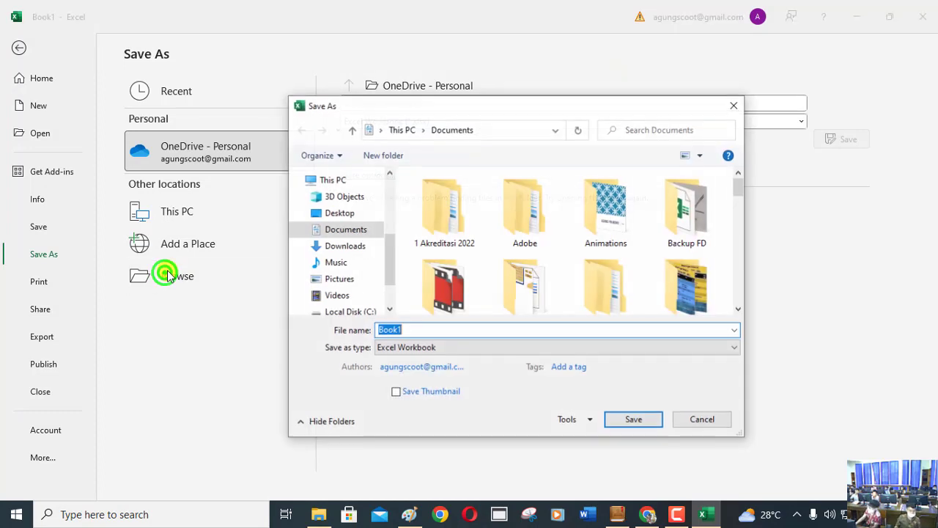
Step: Go to the 2324 folder inside SD ISR in Documents as the save location
scroll(517, 264, down, 3)
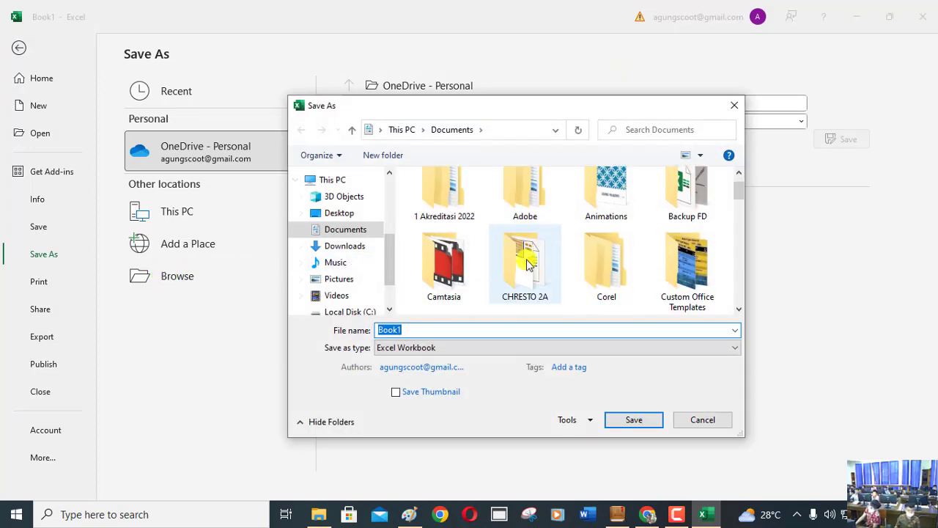
scroll(527, 263, down, 6)
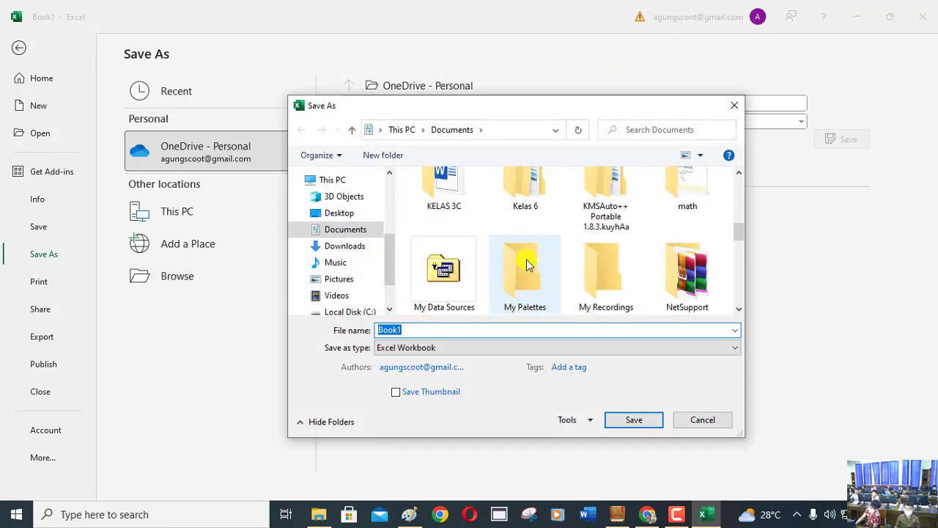
scroll(527, 264, down, 2)
click(611, 195)
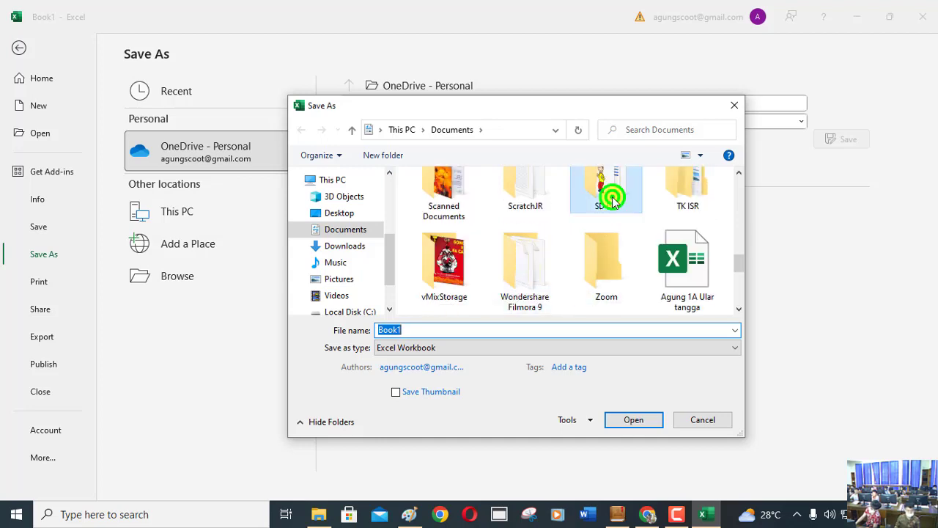
click(634, 419)
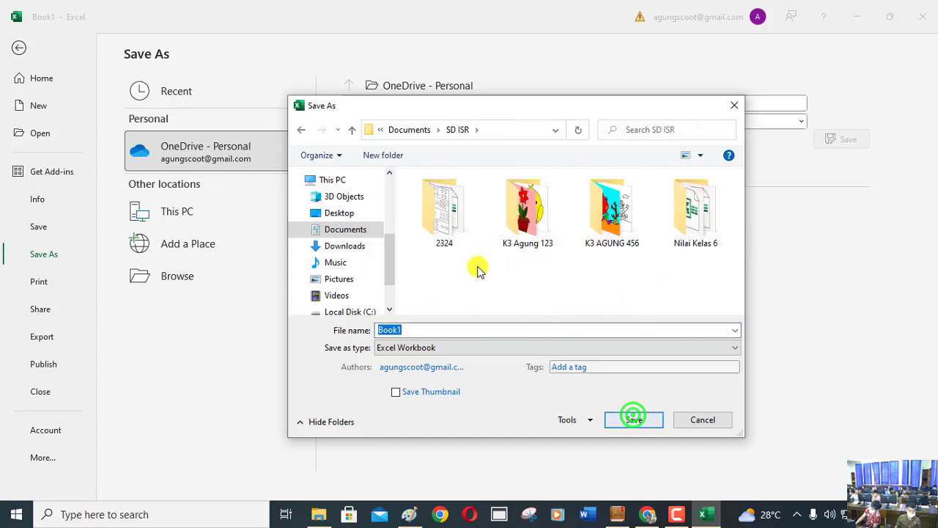
click(443, 220)
click(633, 419)
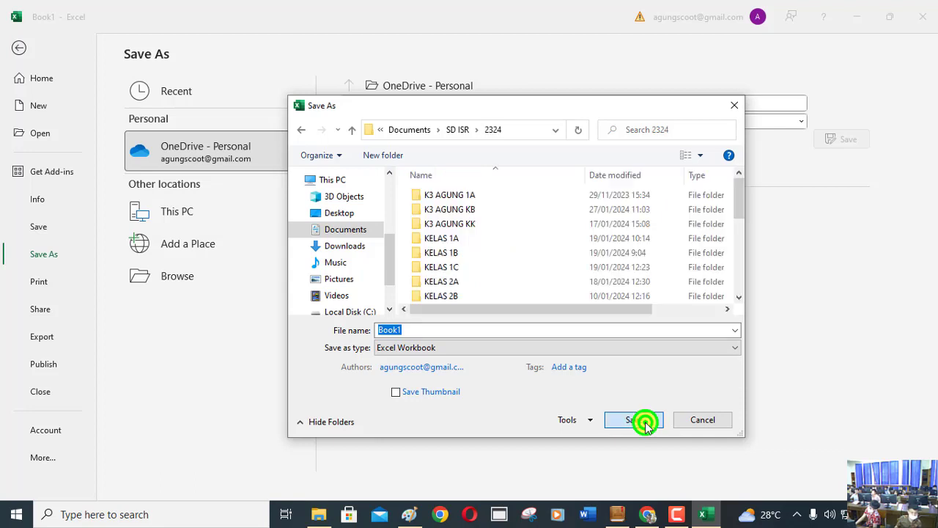
Step: Open the KELAS 4B folder and its SEMESTER 2 subfolder as the save location
scroll(472, 299, down, 4)
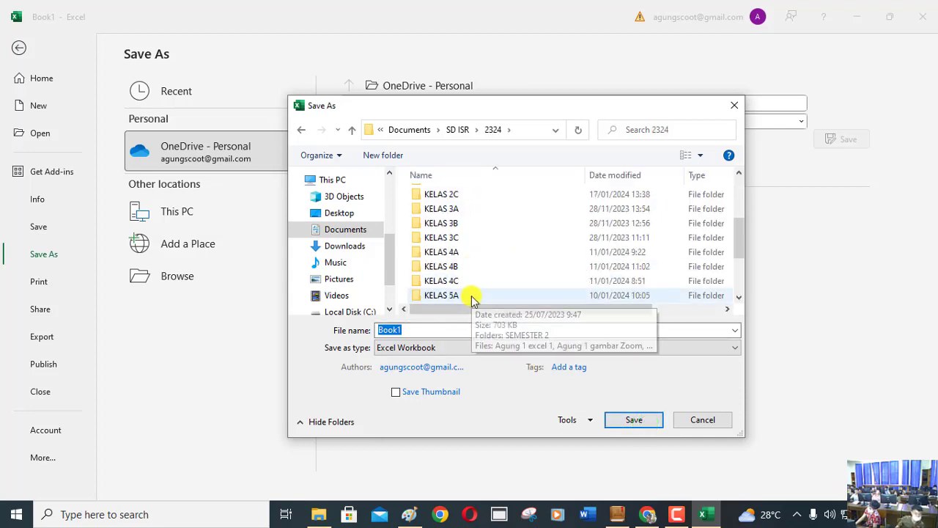
click(455, 224)
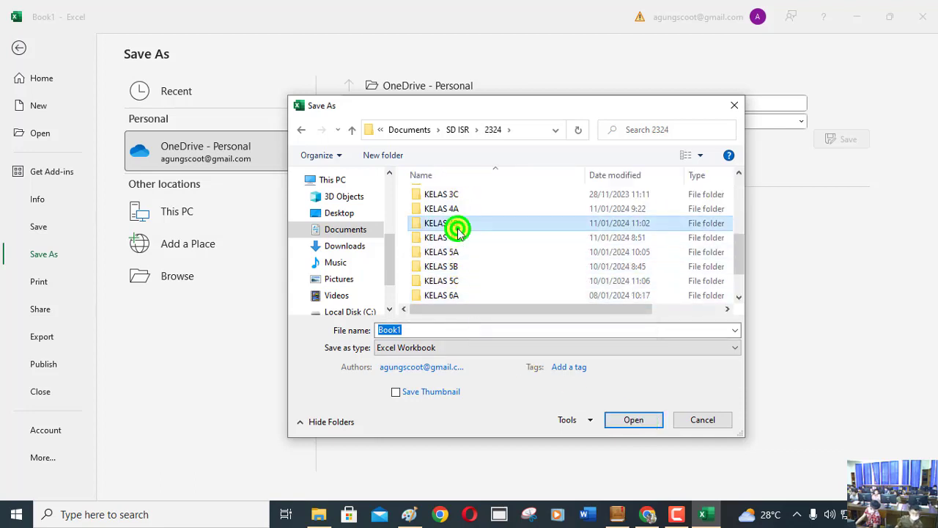
click(634, 419)
click(454, 194)
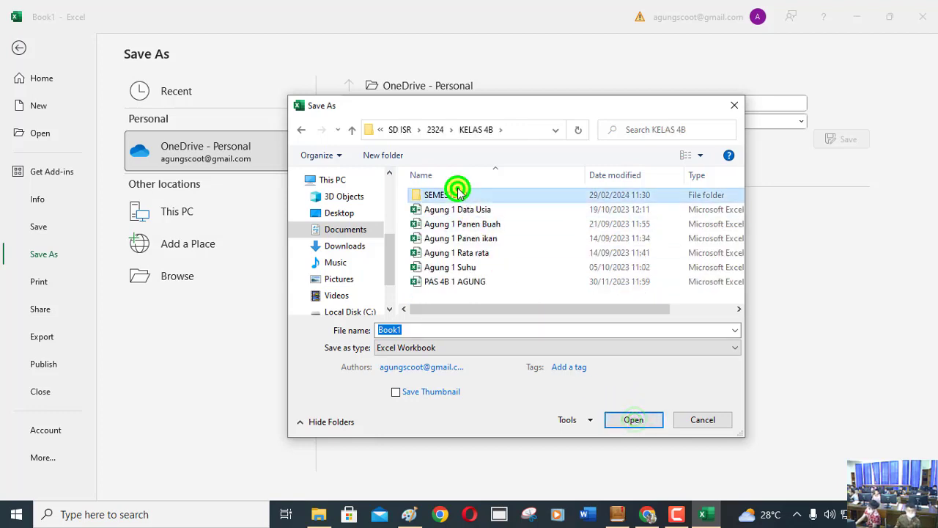
click(632, 419)
Step: Name the workbook "Daftar Perangkat Input" followed by the author's first name and "4B 1", and save it
double_click(445, 329)
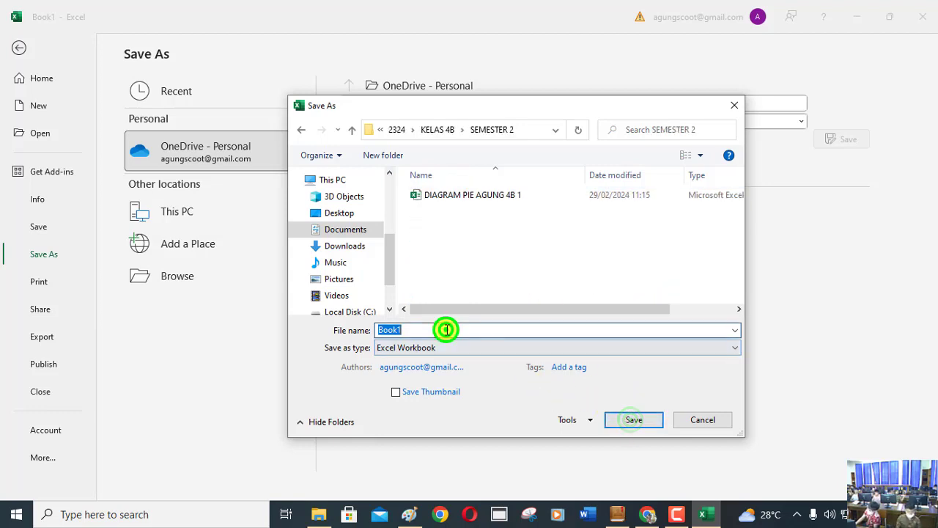
text(Daf)
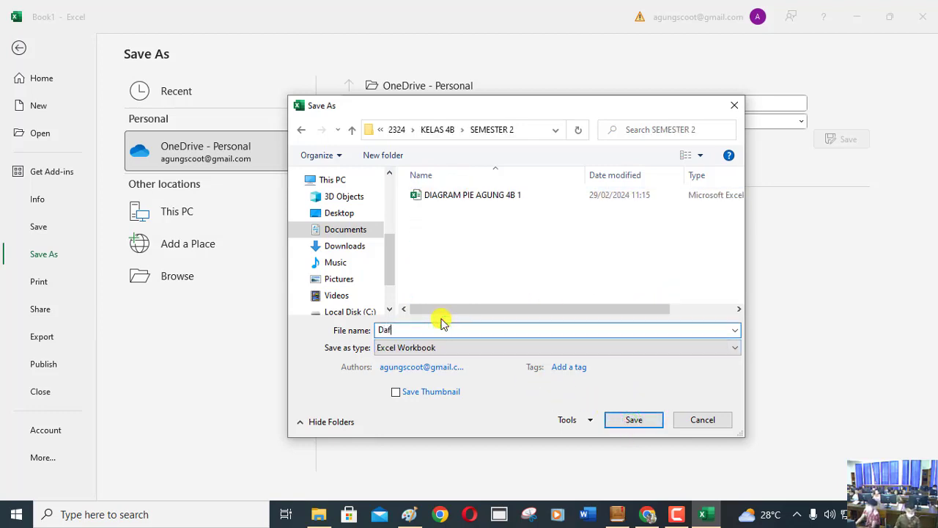
text(tar )
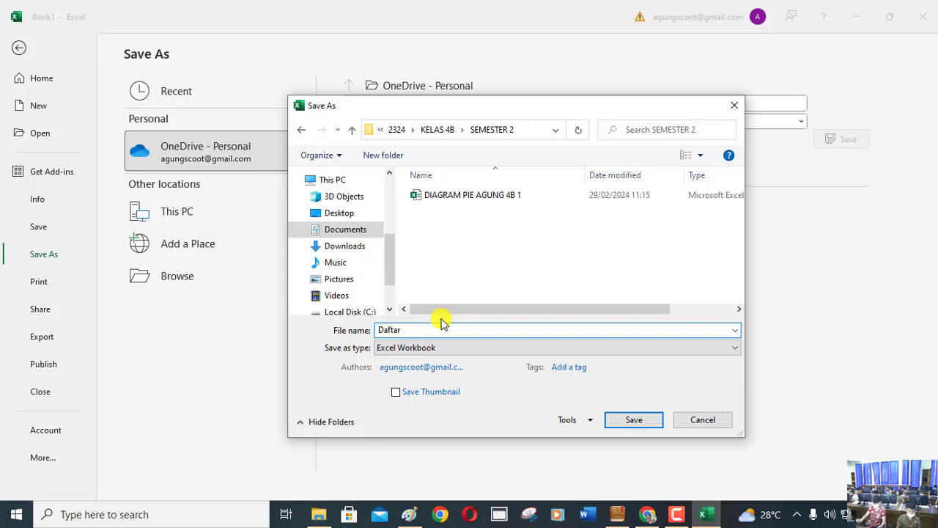
text(Pperang)
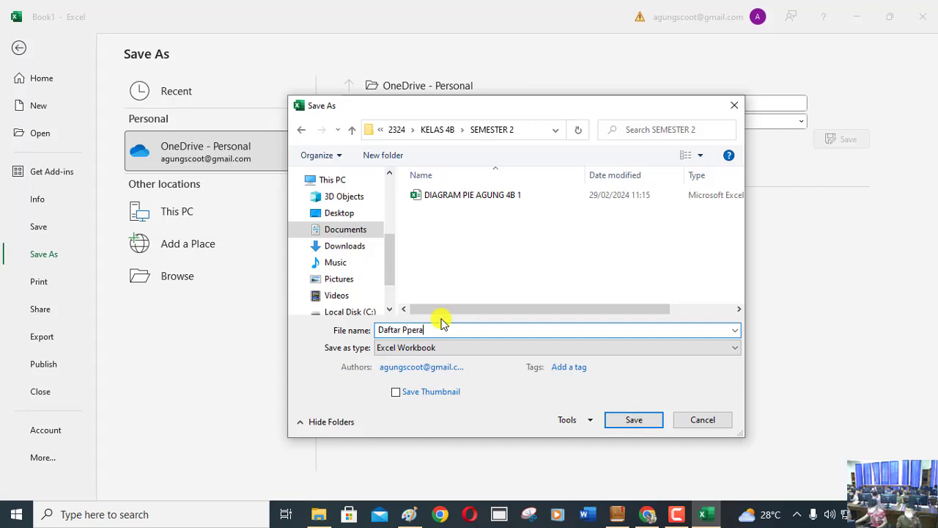
key(BackSpace)
key(BackSpace)
key(BackSpace)
key(BackSpace)
key(BackSpace)
key(BackSpace)
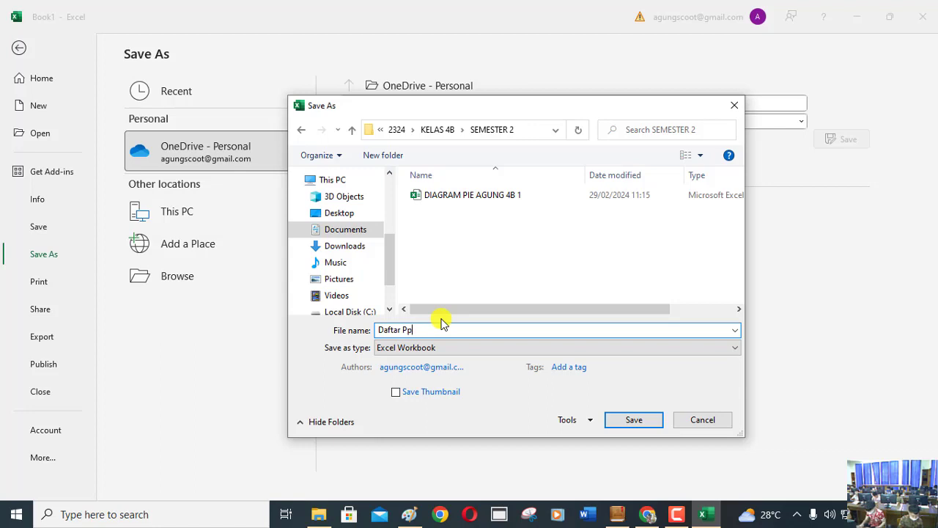
text(erangka)
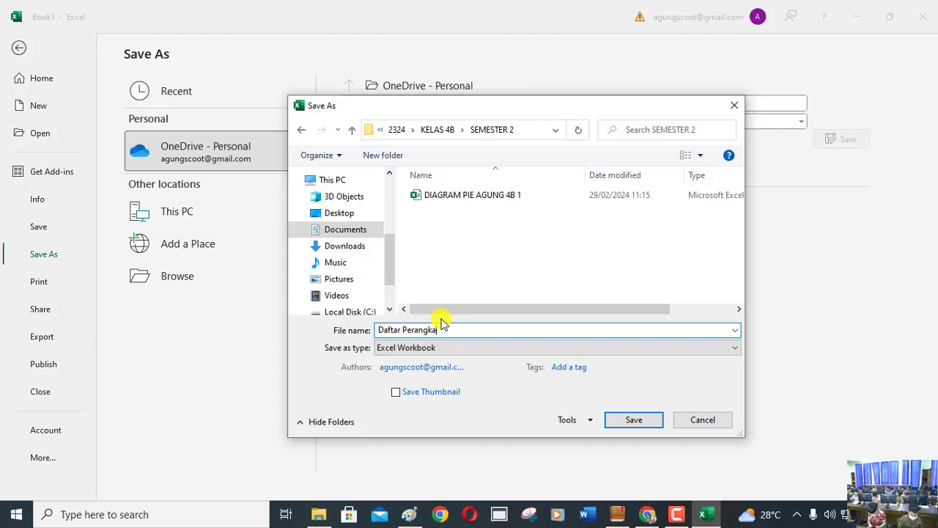
text(t Input)
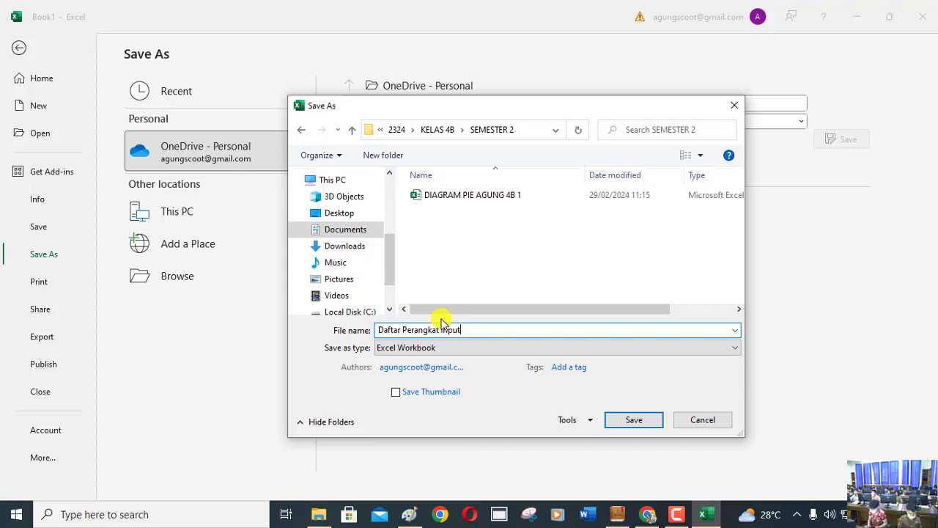
text(Agung )
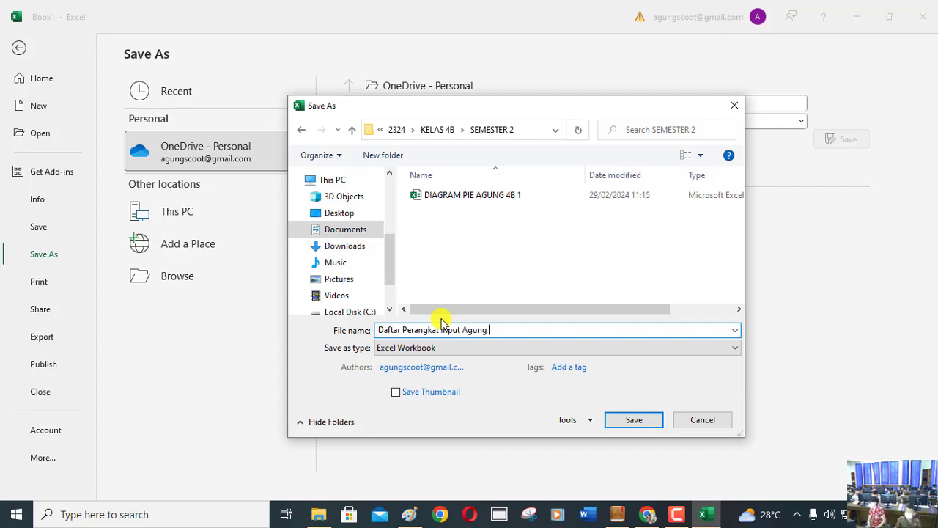
text(4B )
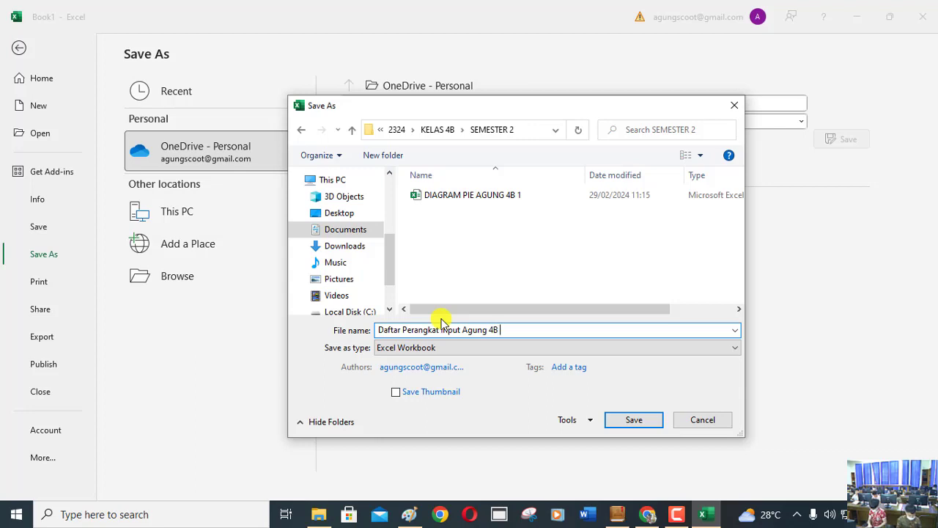
text(1)
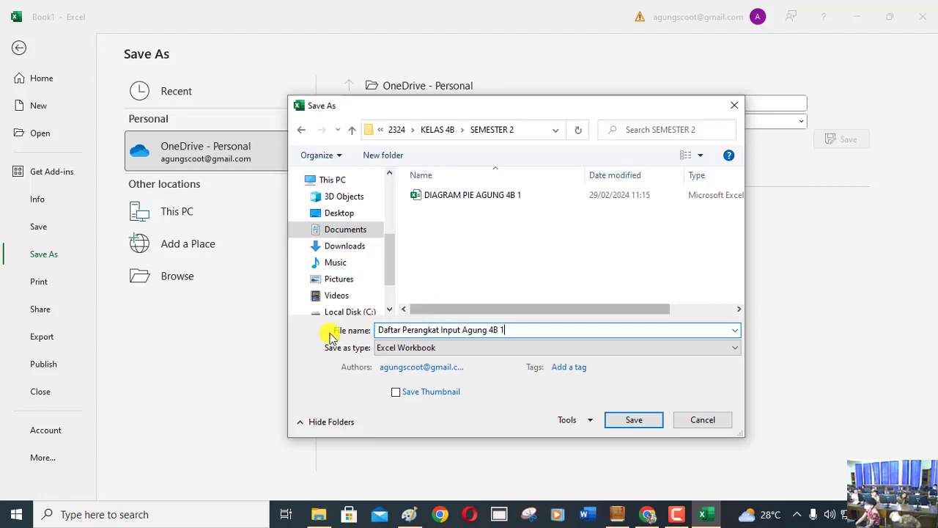
click(634, 419)
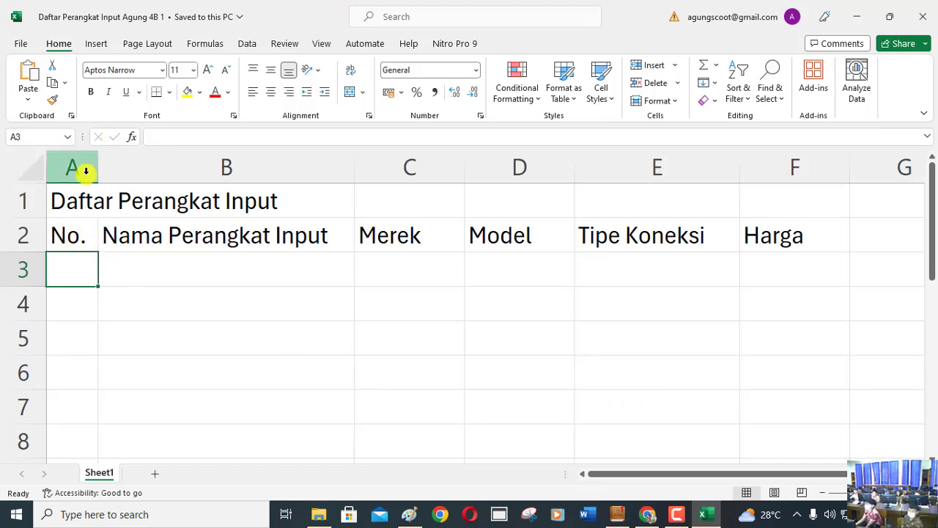
click(71, 263)
drag(71, 264, 790, 273)
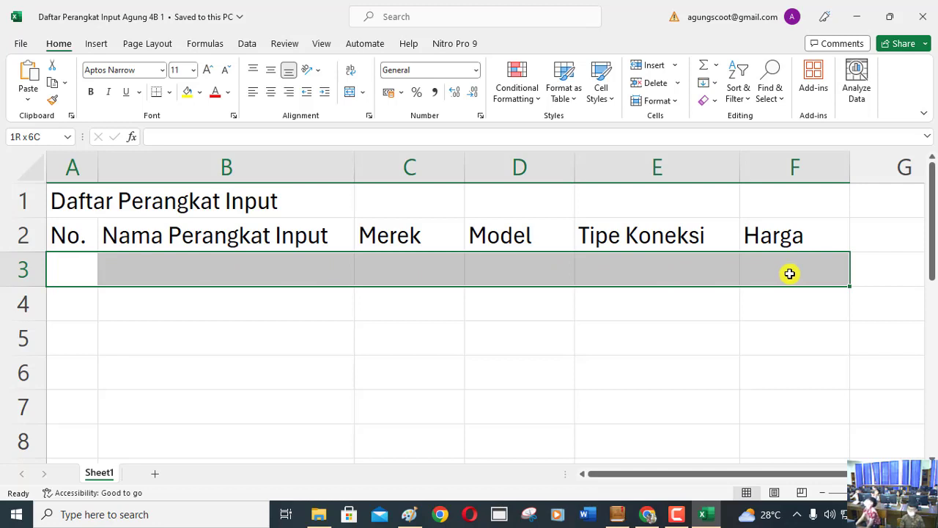
drag(67, 301, 769, 299)
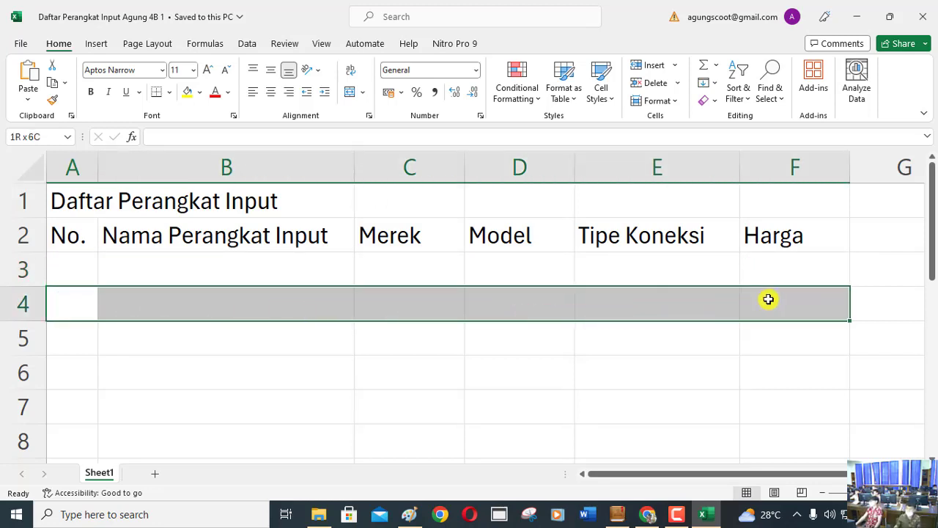
drag(80, 338, 755, 344)
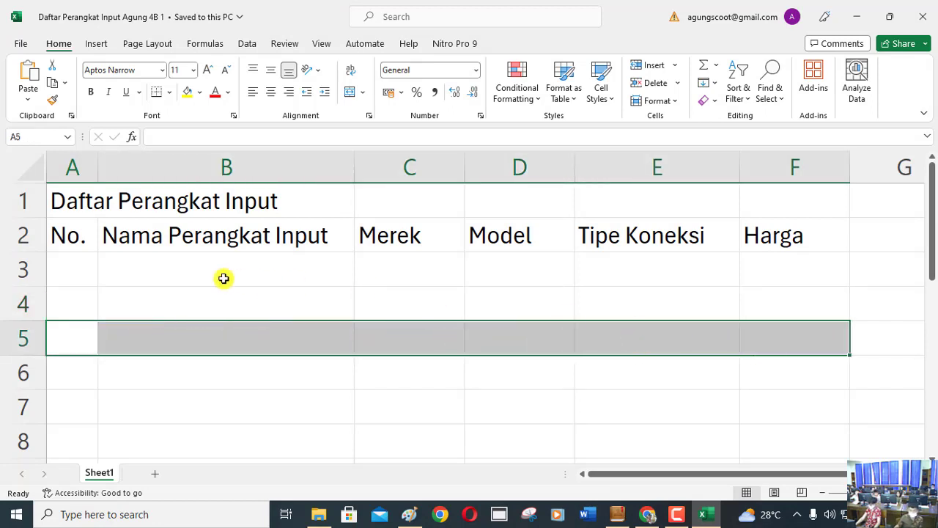
drag(67, 268, 61, 420)
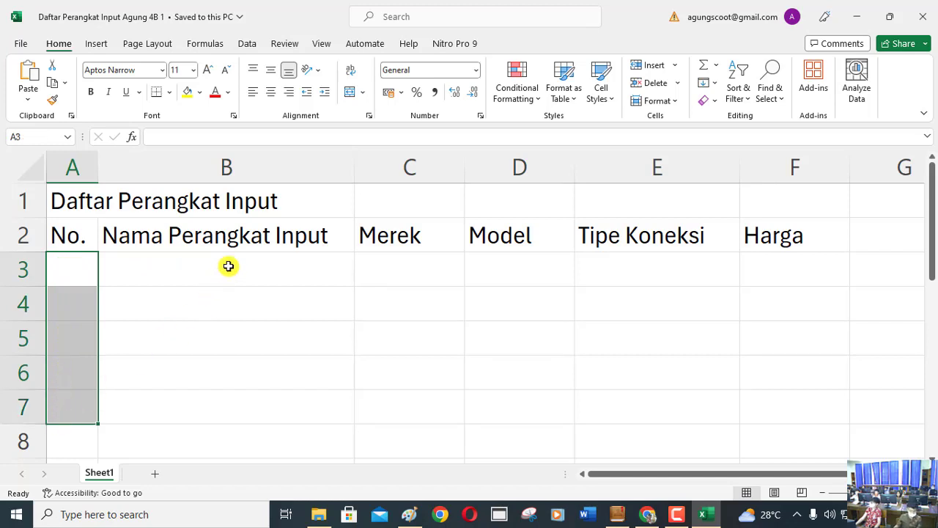
drag(228, 266, 224, 416)
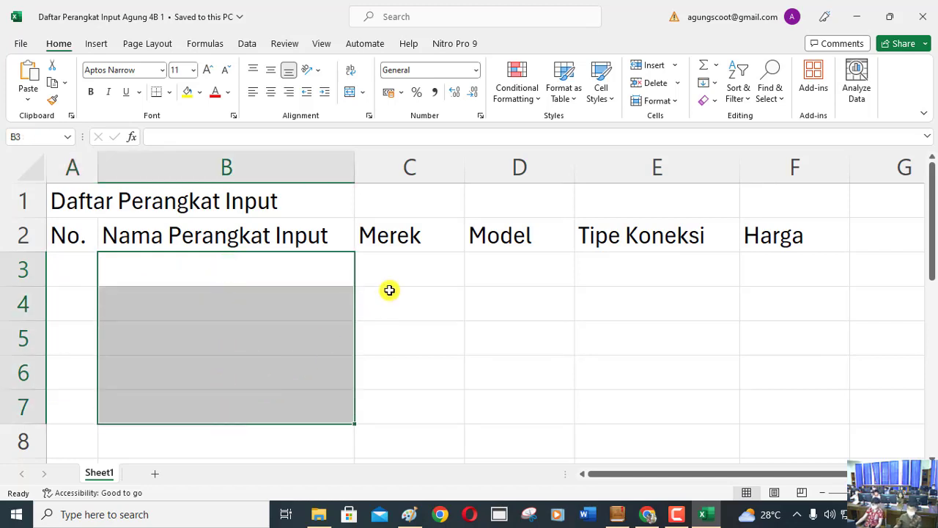
drag(410, 268, 396, 412)
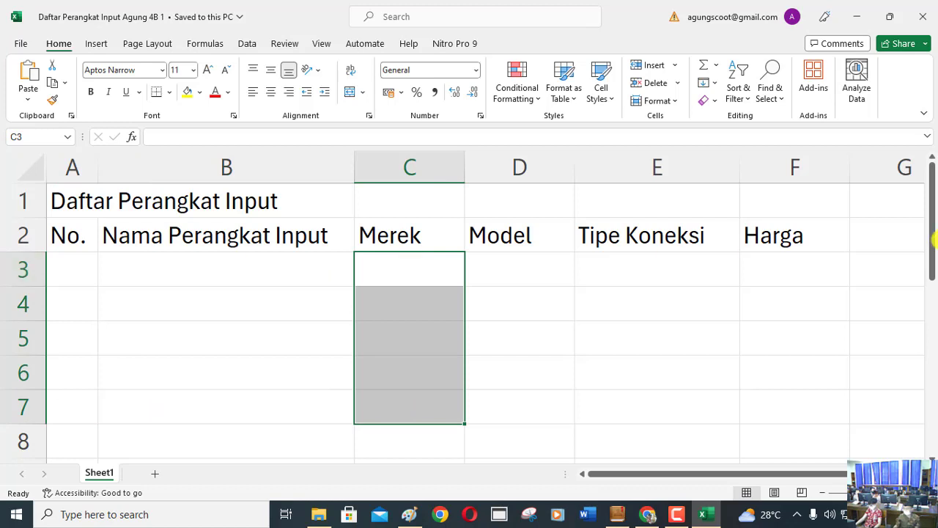
Step: Start the first device row in row 3 with number 1, name Keyboard, brand Logitech and model K400
click(73, 259)
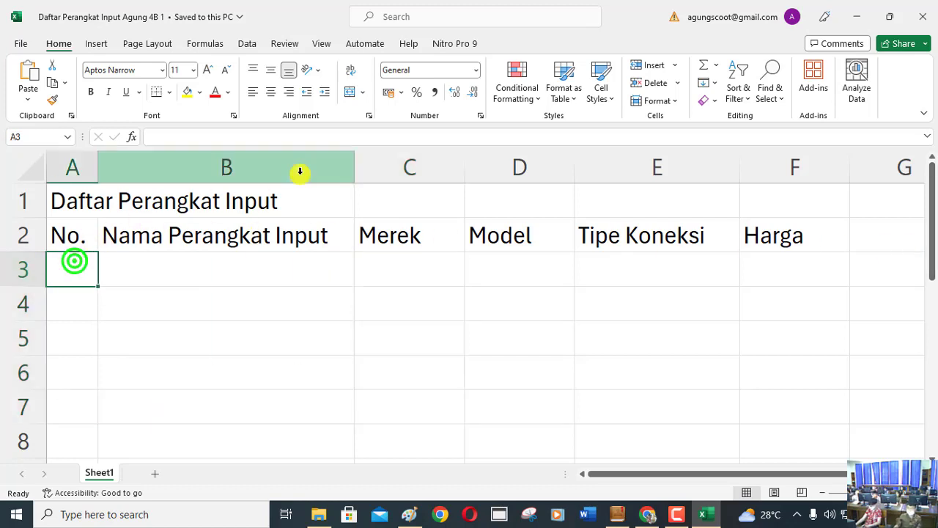
text(1)
key(Tab)
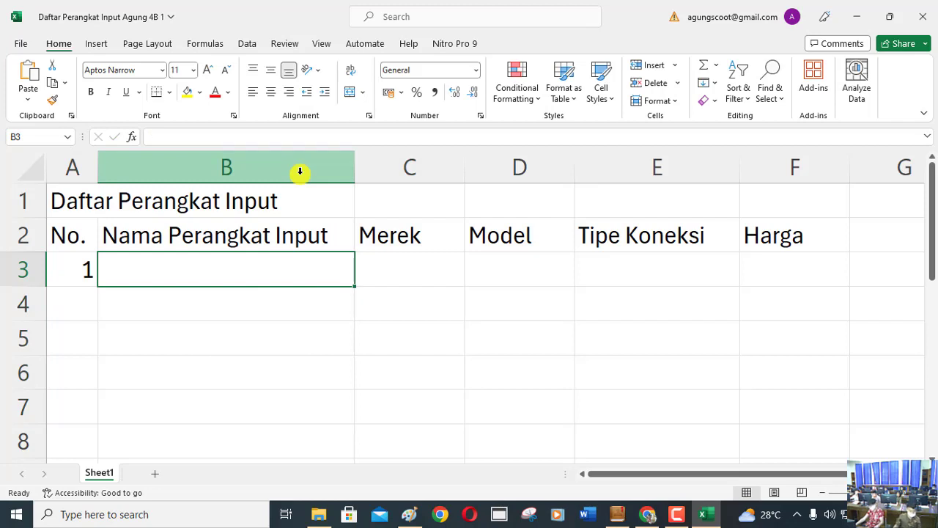
text(K)
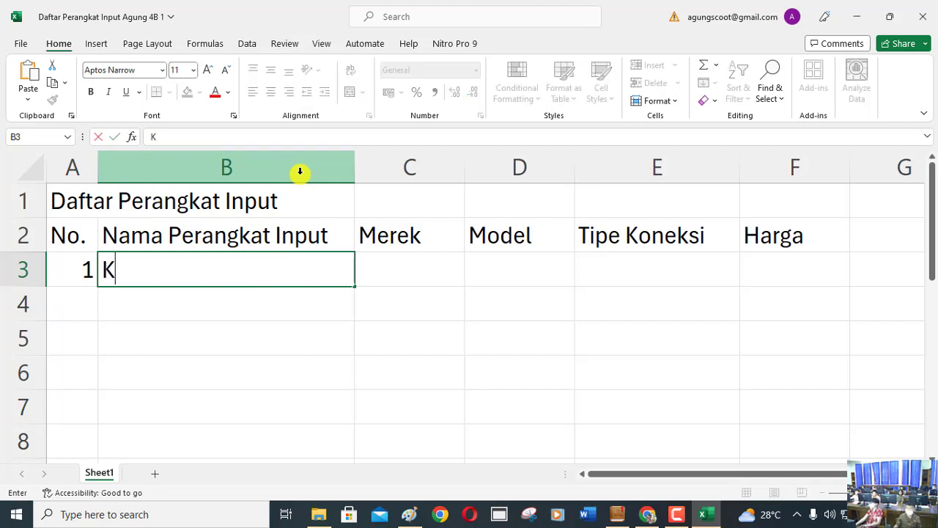
text(eyboard)
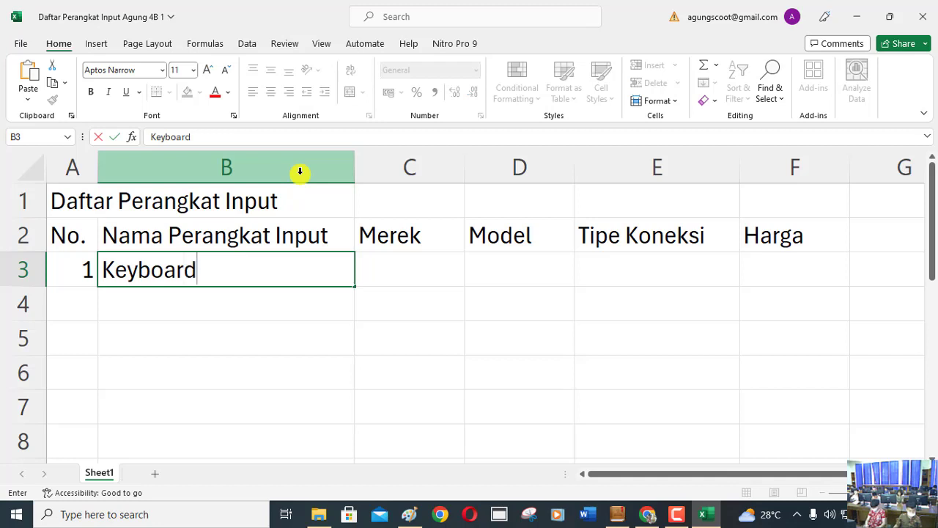
key(Tab)
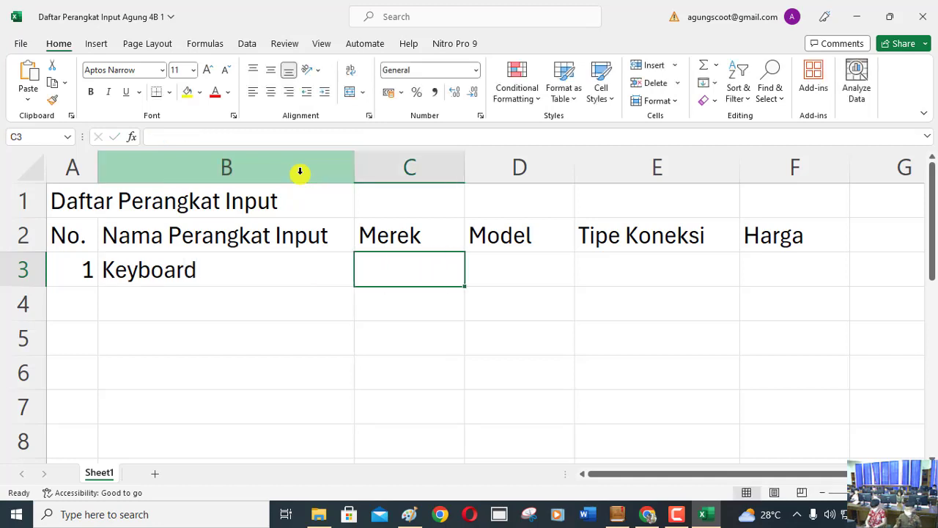
text(Logit)
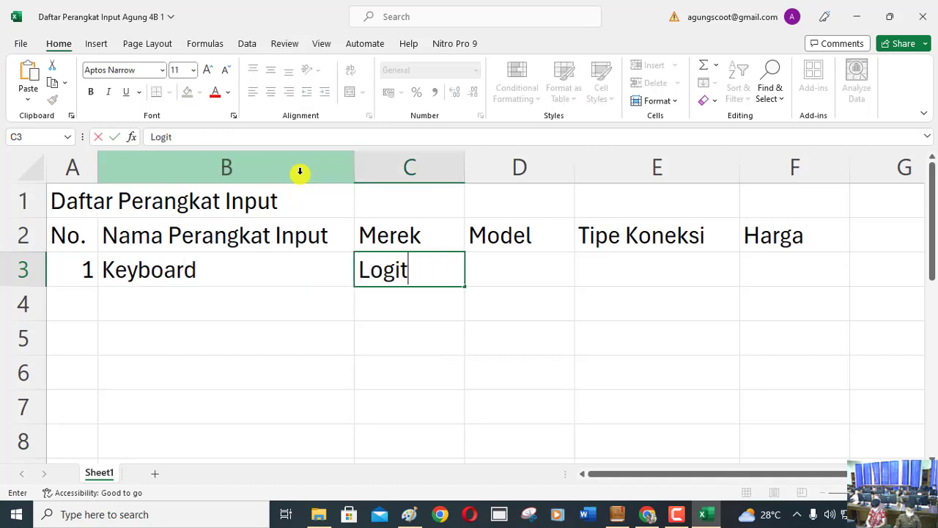
text(ech)
key(Tab)
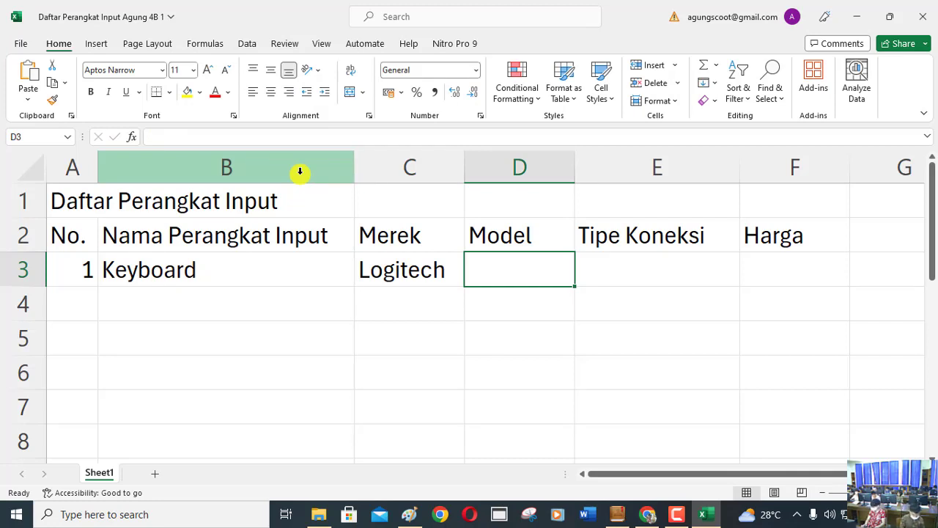
text(K400)
key(Tab)
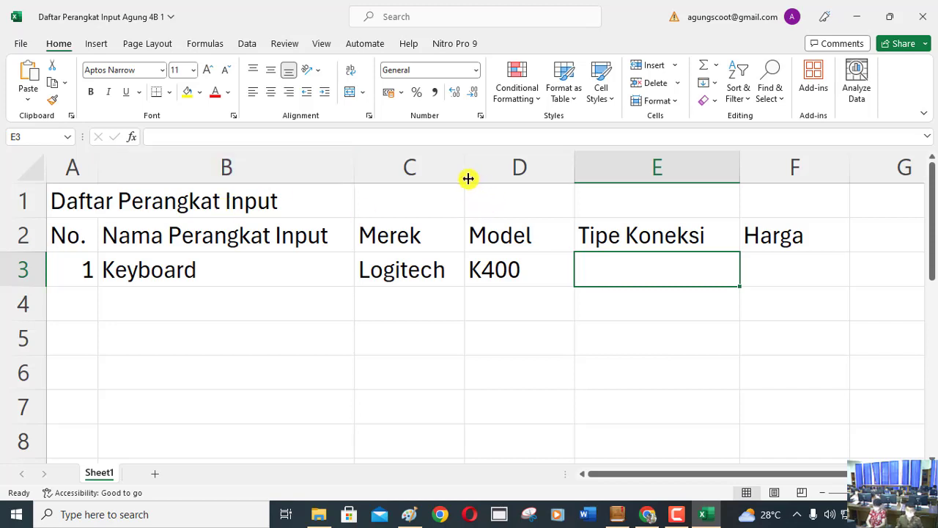
Step: Widen the Merek and Model columns slightly and complete the Keyboard row with connection type Wireless and price 608000
drag(464, 169, 485, 174)
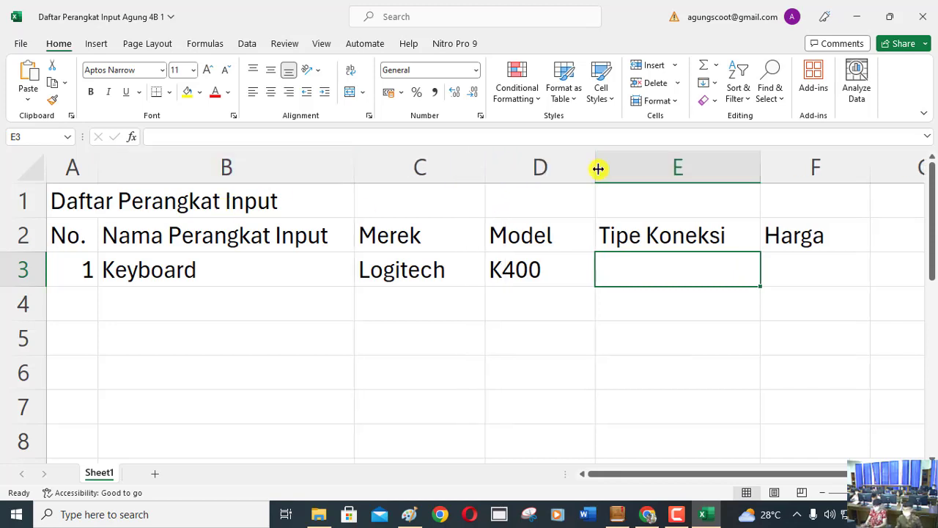
drag(599, 168, 606, 169)
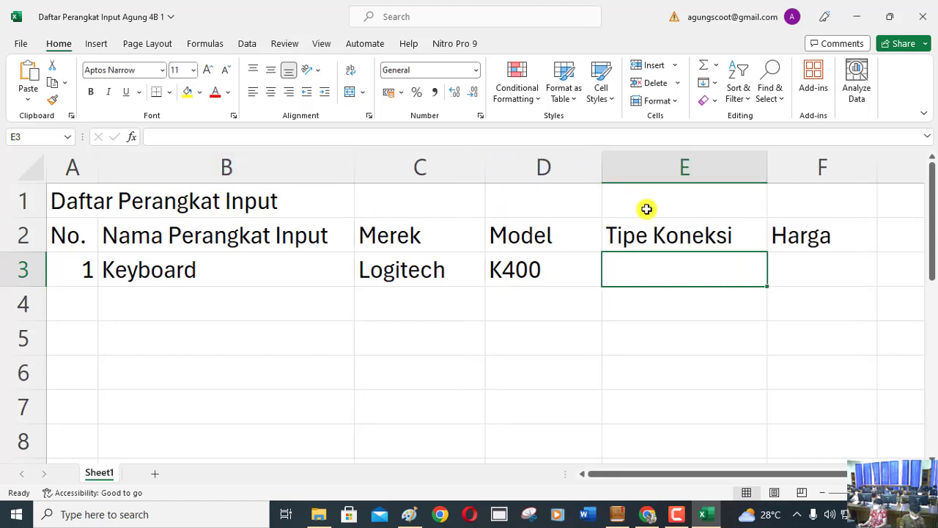
text(Wireless)
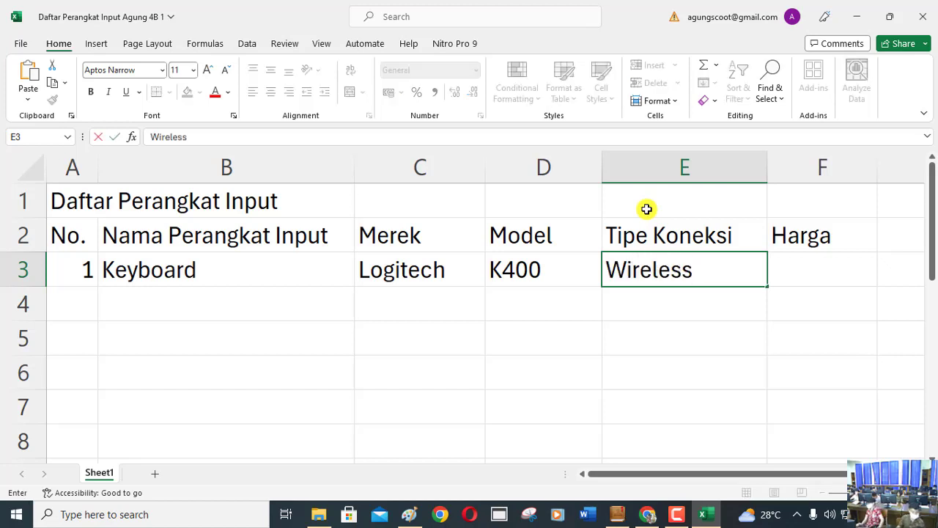
key(Tab)
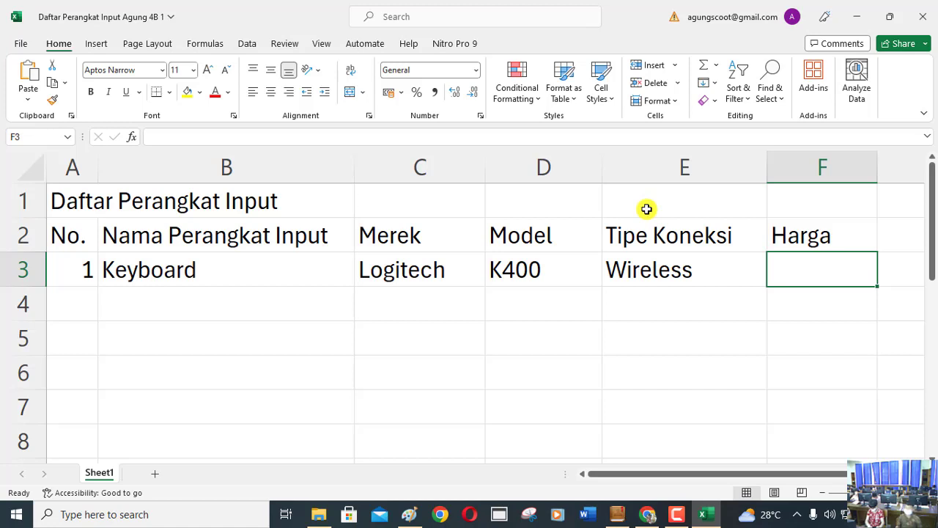
text(608000)
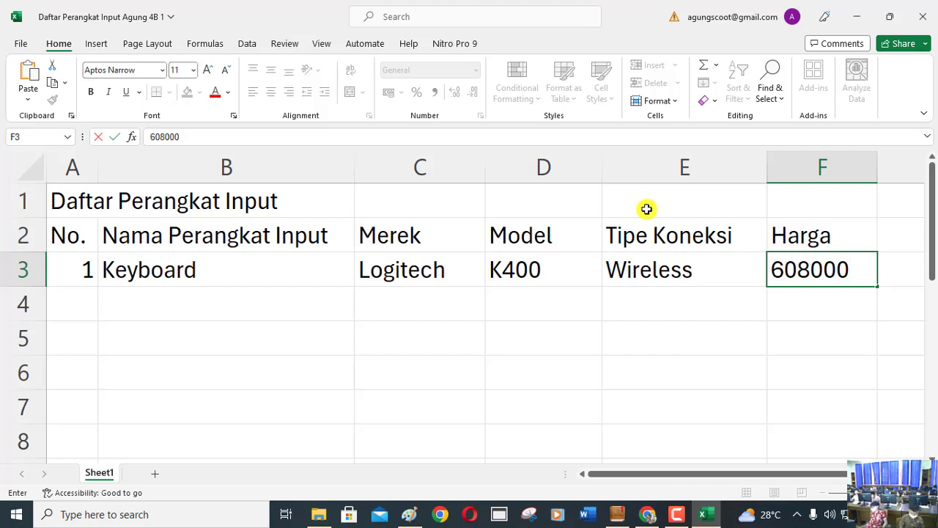
key(Return)
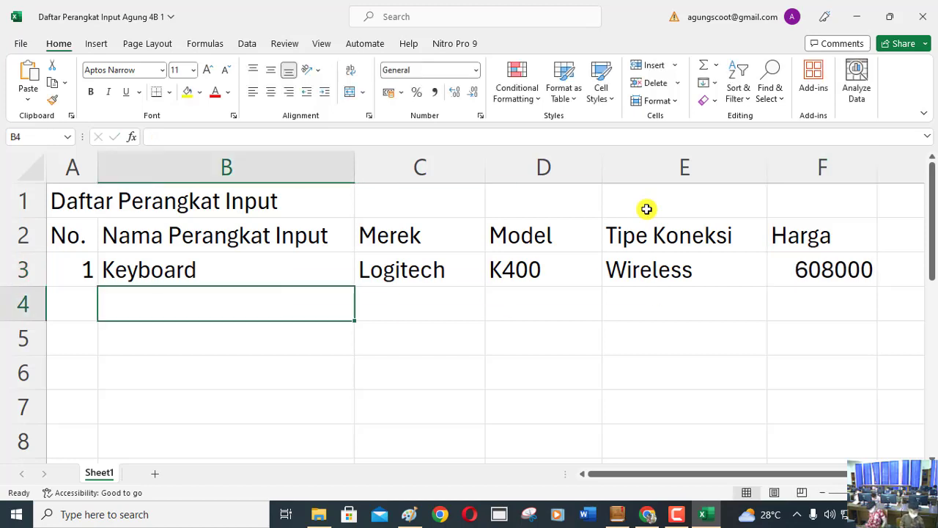
Step: Start the second device row in row 4 with number 2, name Mouse, brand Logitech and model M185
key(Left)
text(2)
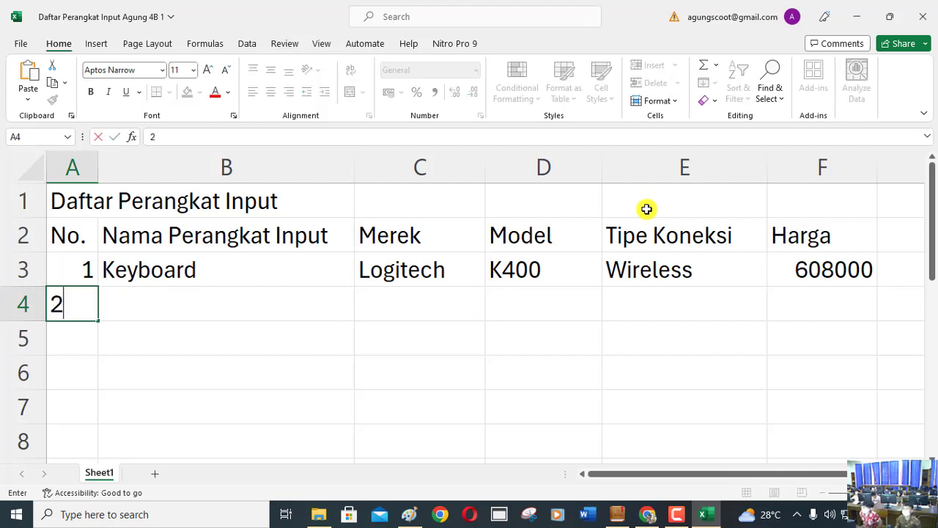
key(Tab)
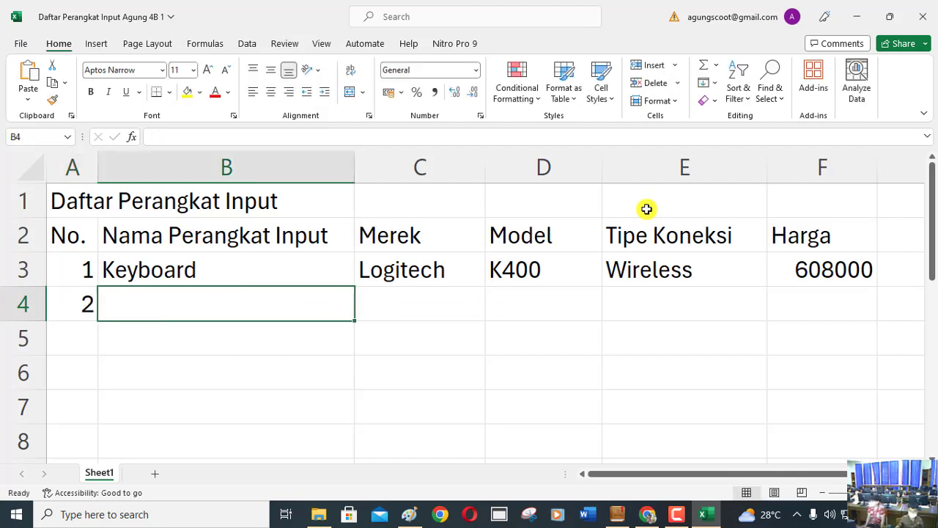
text(Mouse)
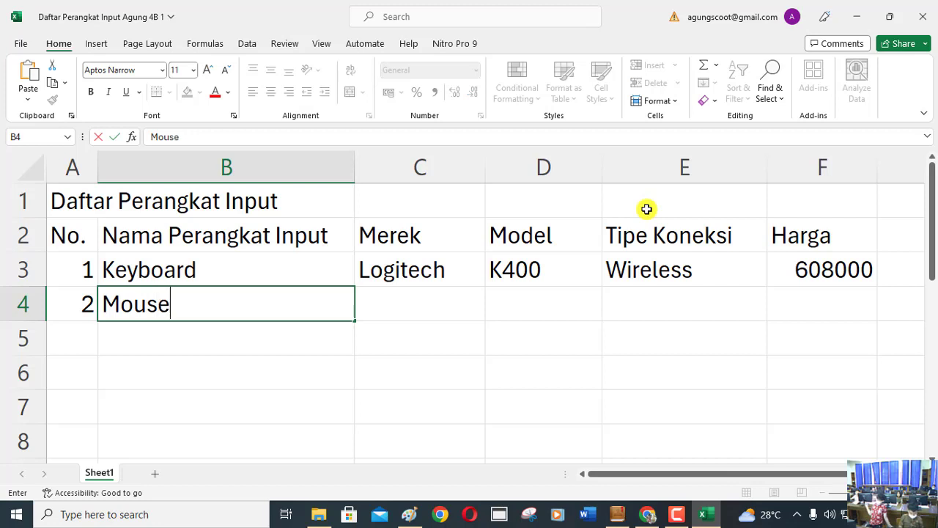
key(Tab)
text(Logitech)
key(Tab)
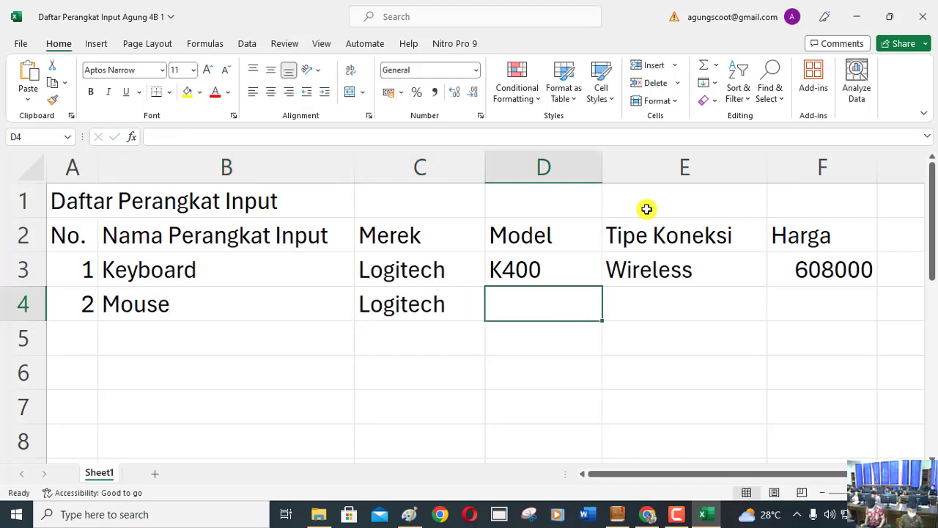
text(M185)
key(Tab)
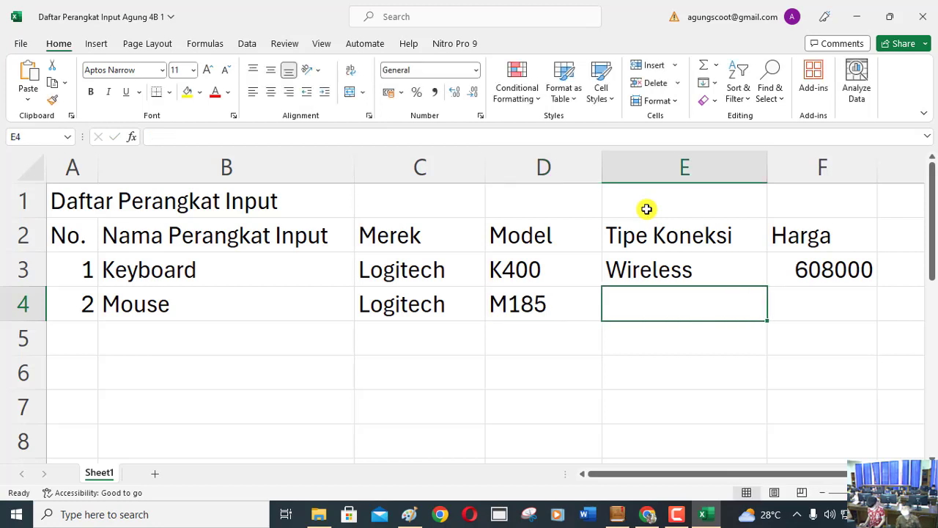
Step: Complete the Mouse row with connection type Wireless and price 228000
text(Q)
key(BackSpace)
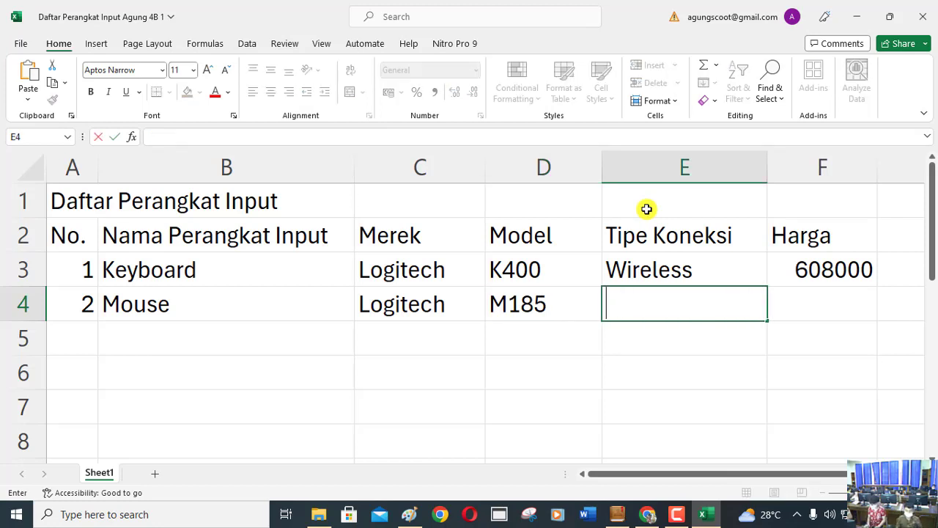
text(W)
key(BackSpace)
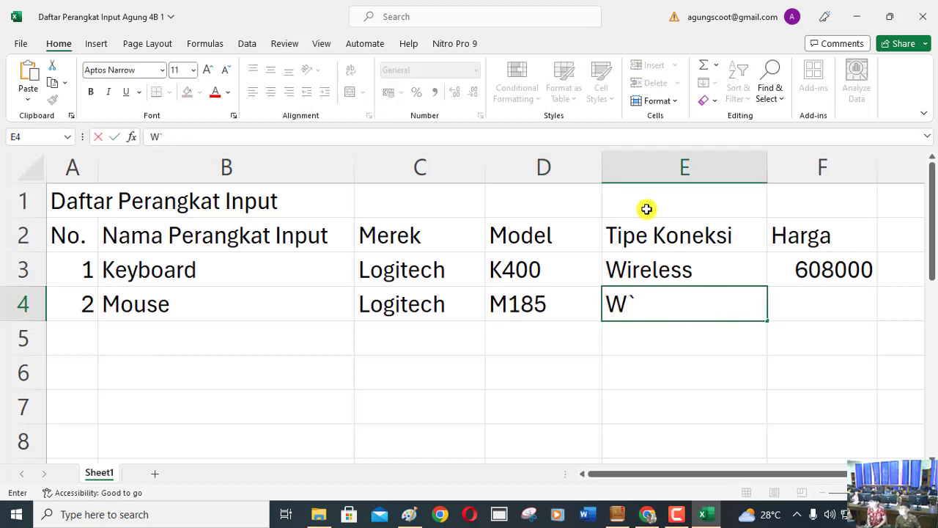
text(i)
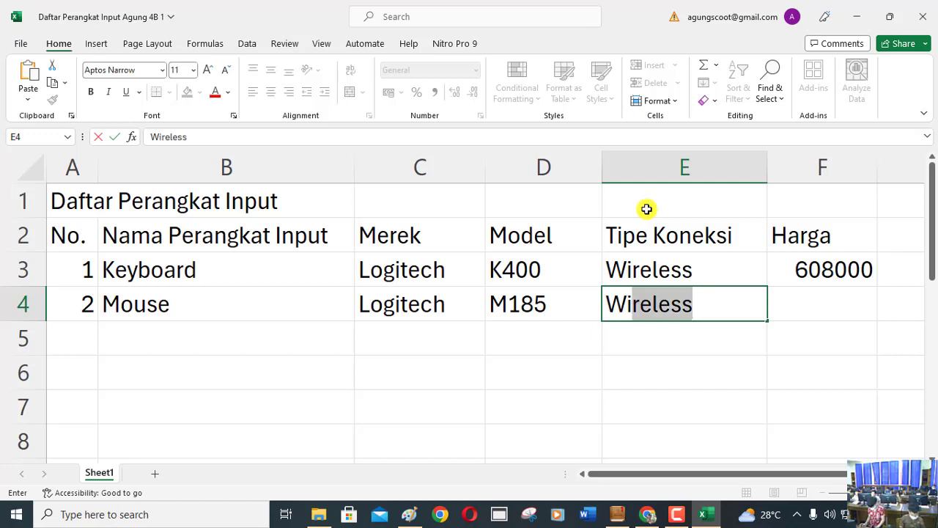
key(Tab)
text(228000)
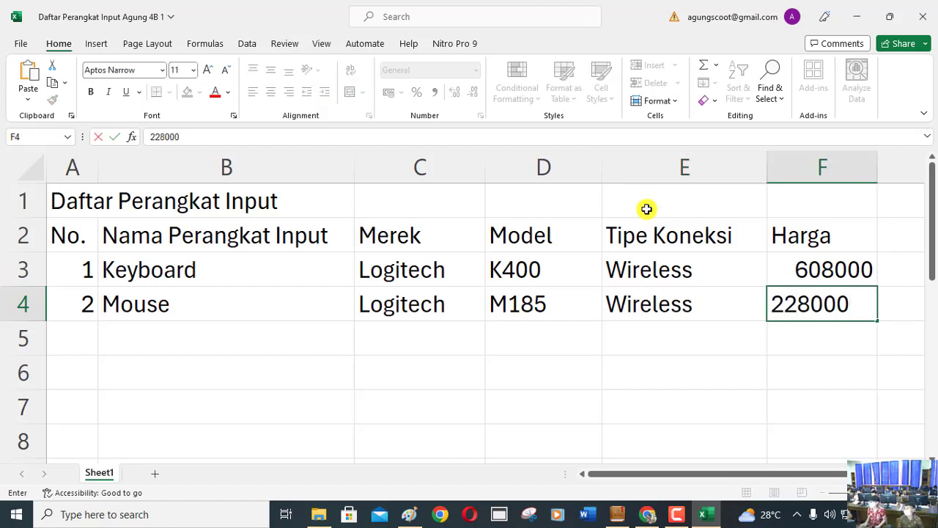
key(Return)
Step: Start the third device row in row 5 with number 3, name Scanner and brand Canon
key(Left)
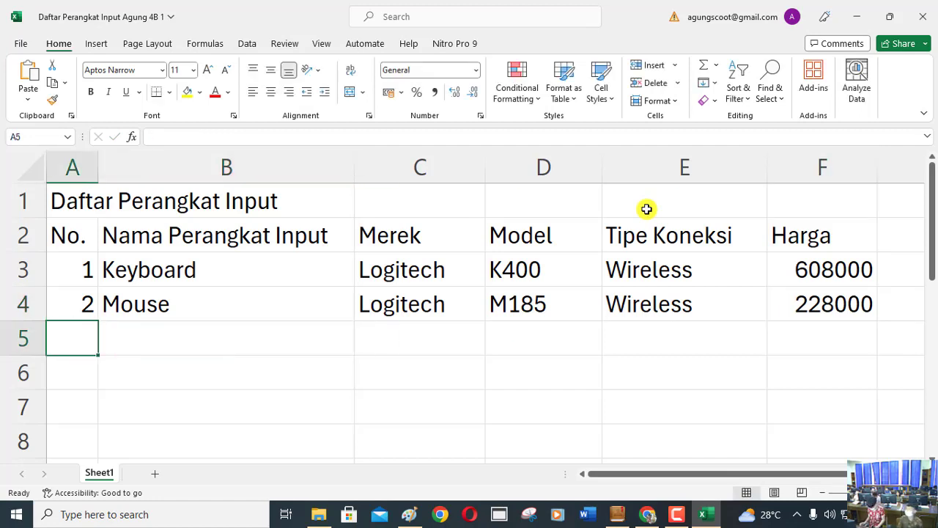
text(3)
key(Tab)
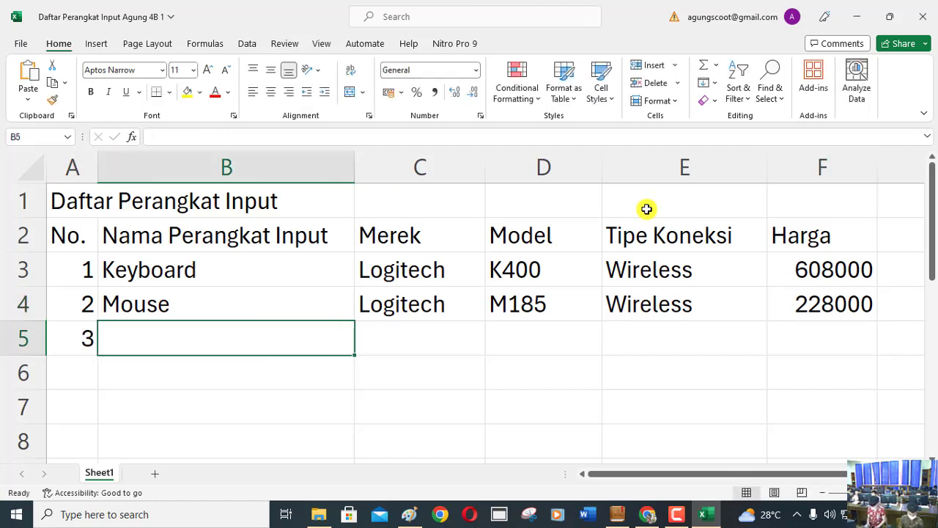
text(Scanner)
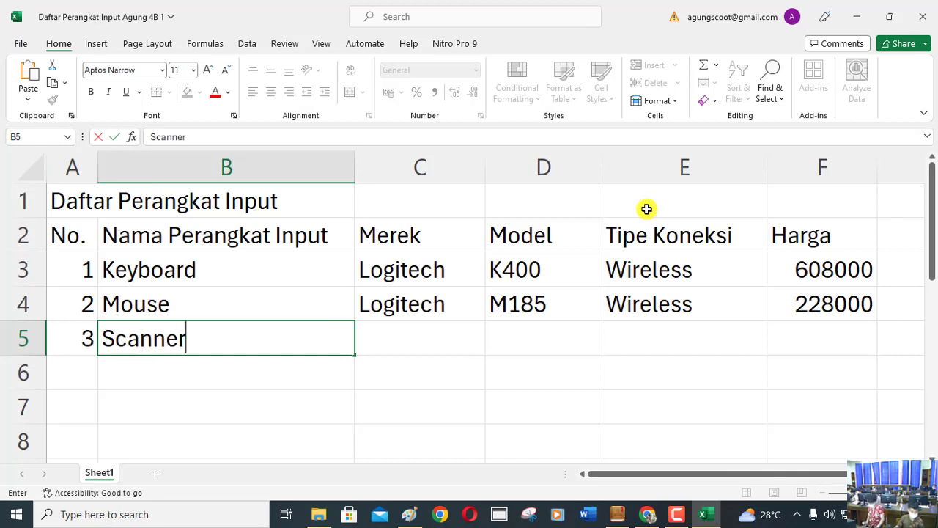
key(Tab)
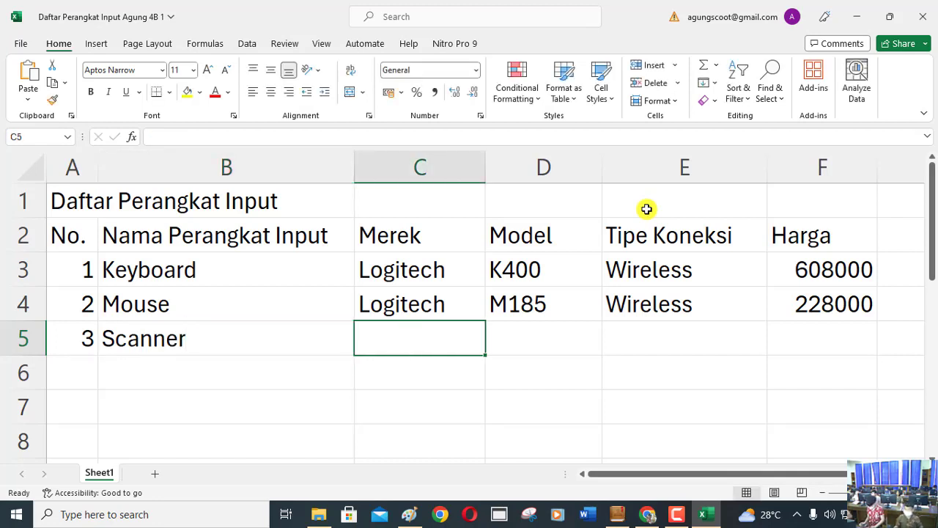
text(Cano)
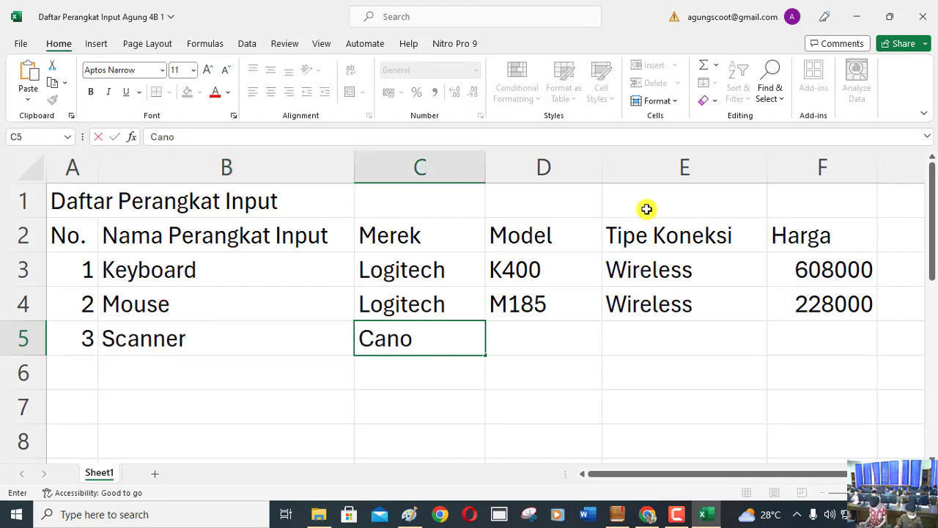
text(n)
key(Tab)
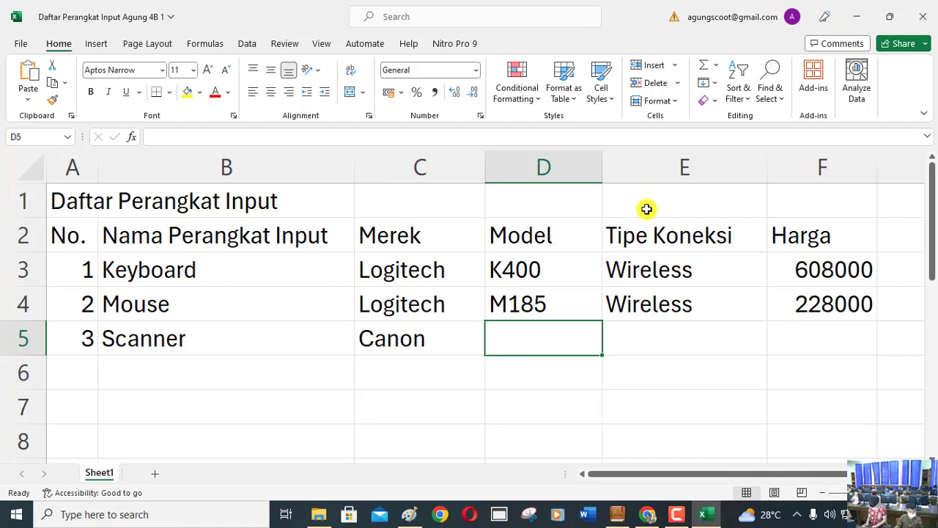
Step: Complete the Scanner row with model LIDE 400, connection type USB 3.0 and price 1369000
text(LIDE 400)
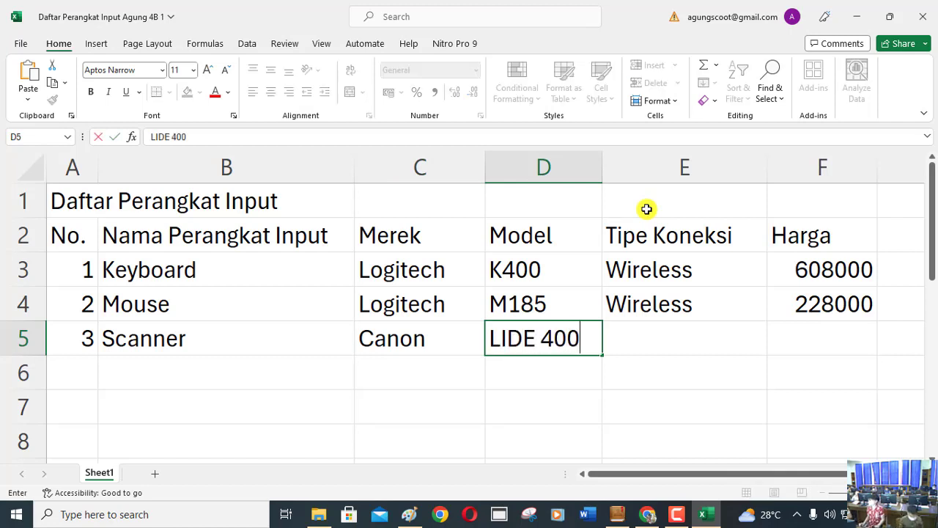
key(Tab)
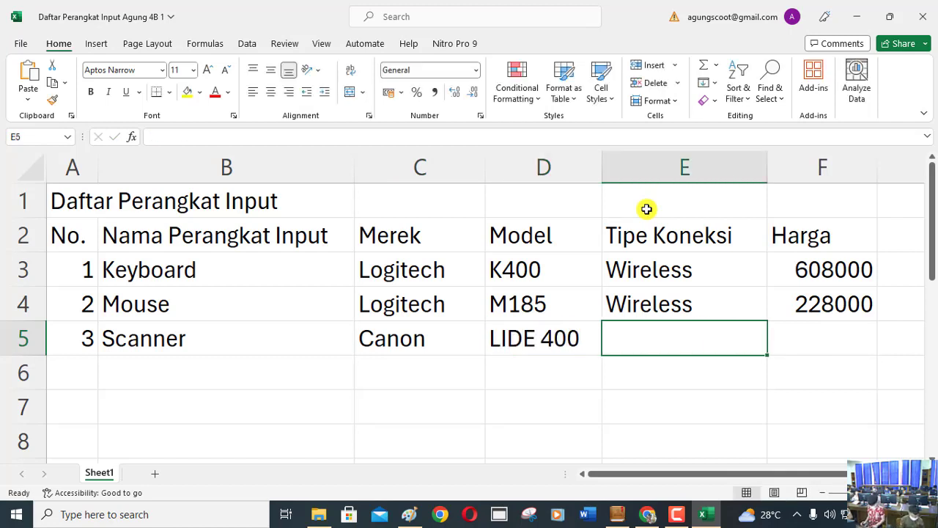
text(USB)
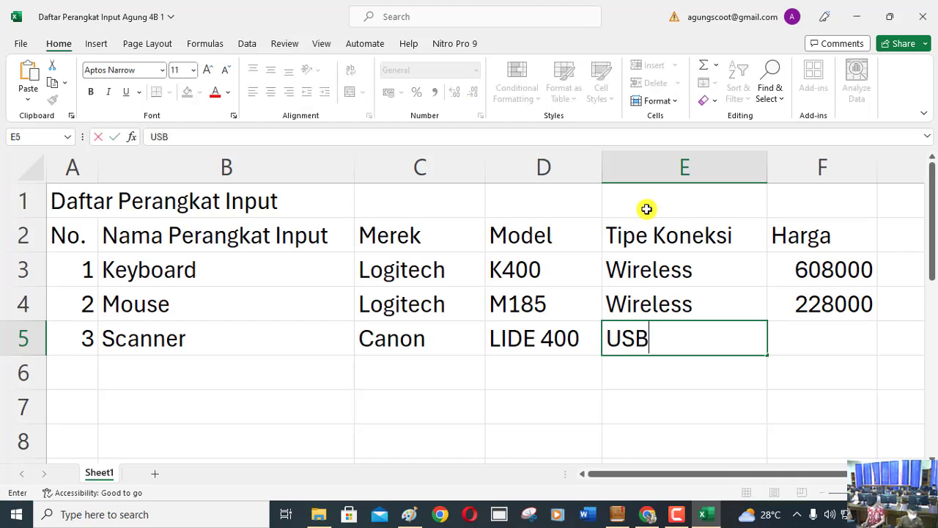
text( 3)
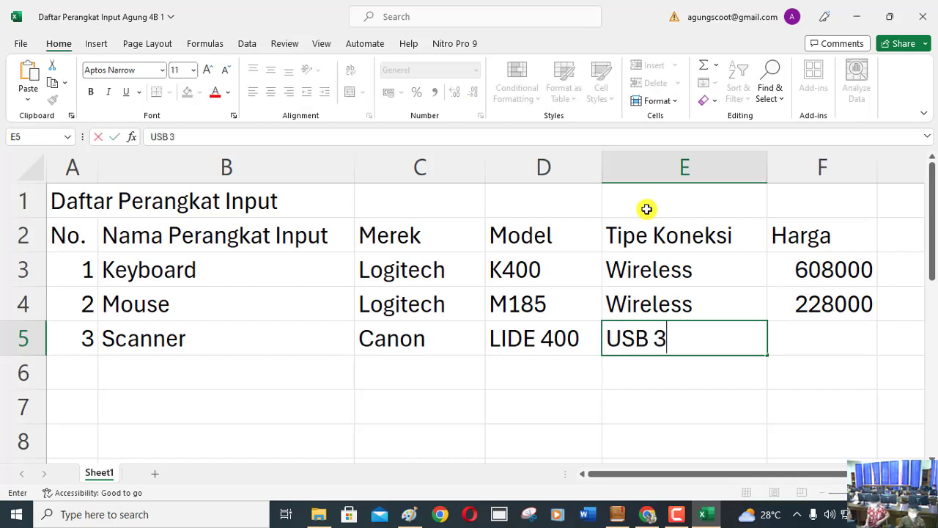
text(.0)
key(Tab)
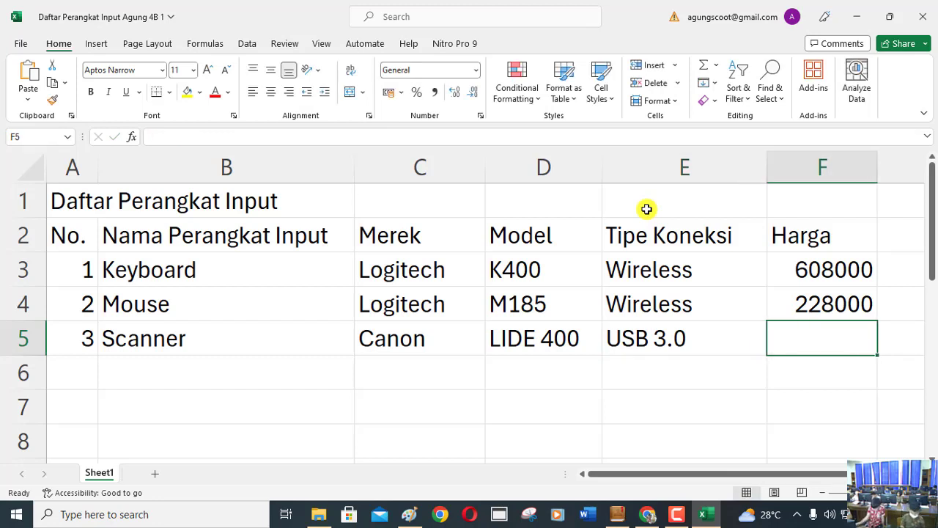
text(1369000)
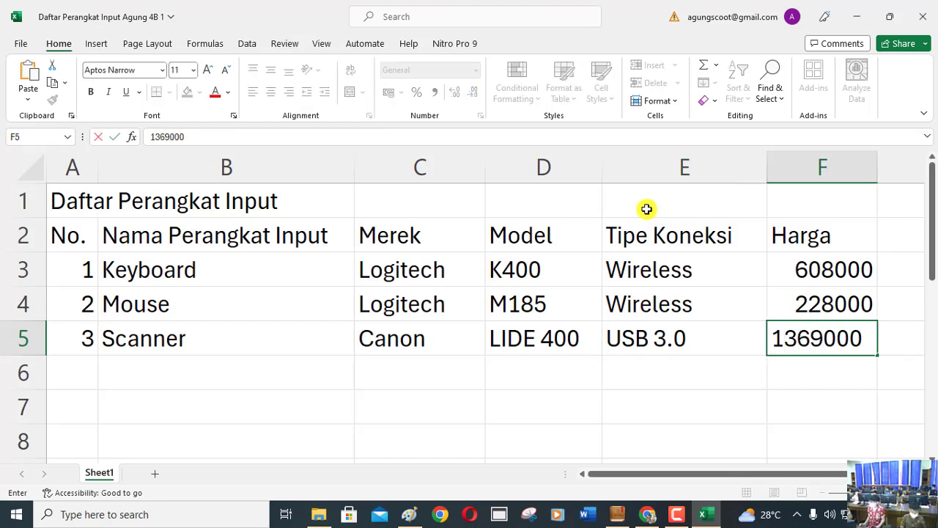
Step: Start the fourth device row in row 6 with number 4 and name Webcam
key(Return)
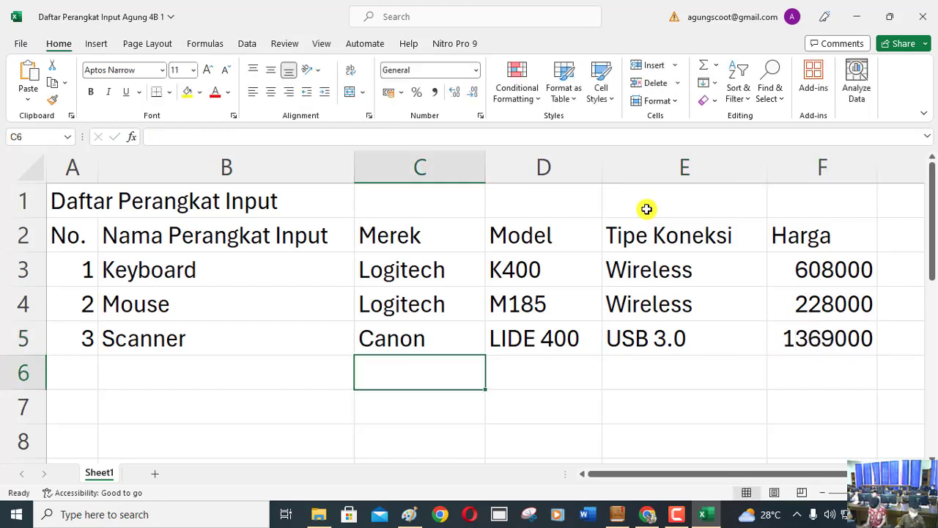
key(Left)
key(Left)
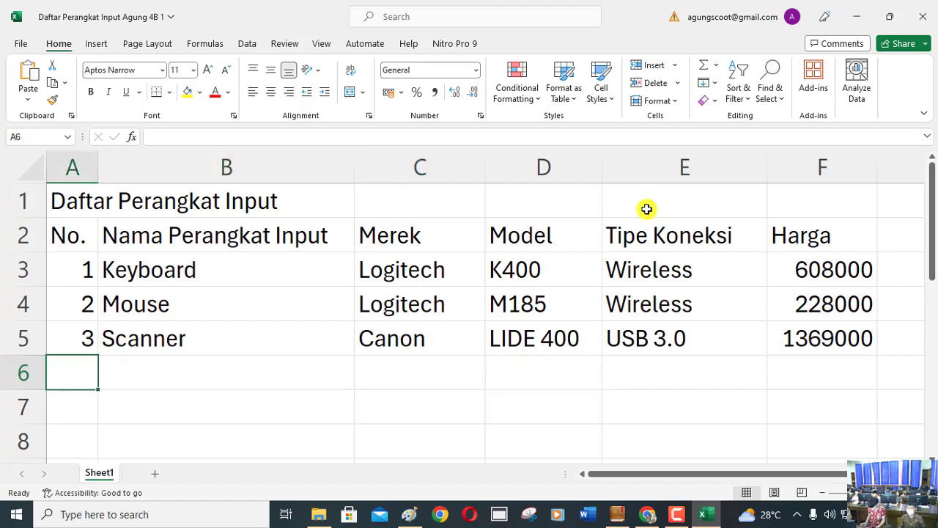
text(4)
key(Tab)
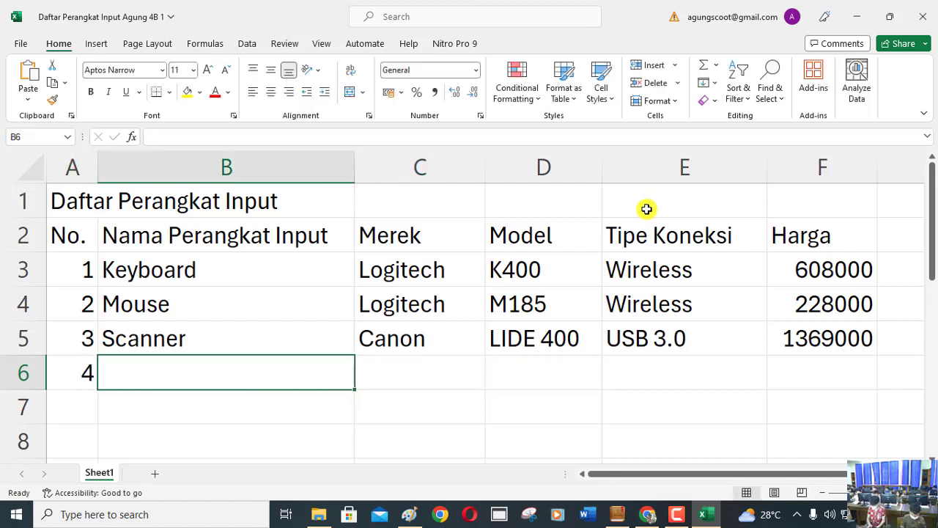
text(Webca,m)
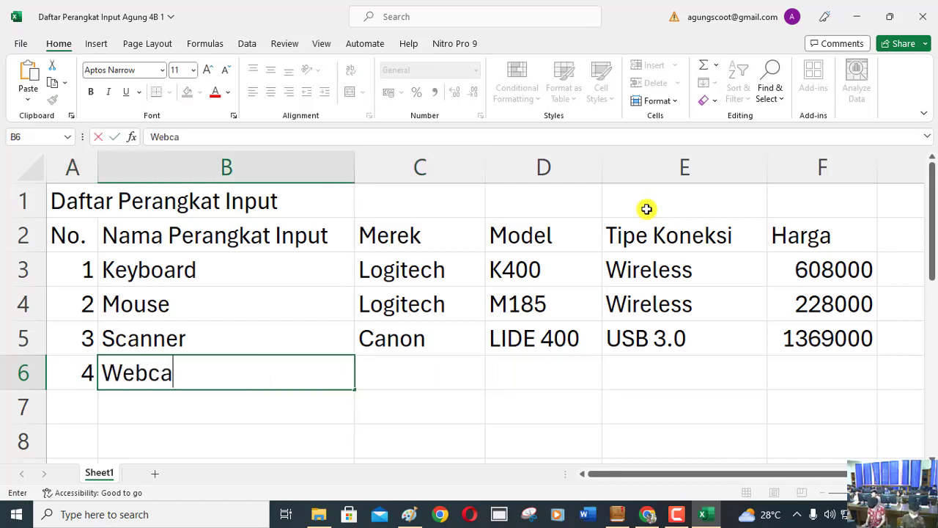
key(BackSpace)
key(BackSpace)
text(m)
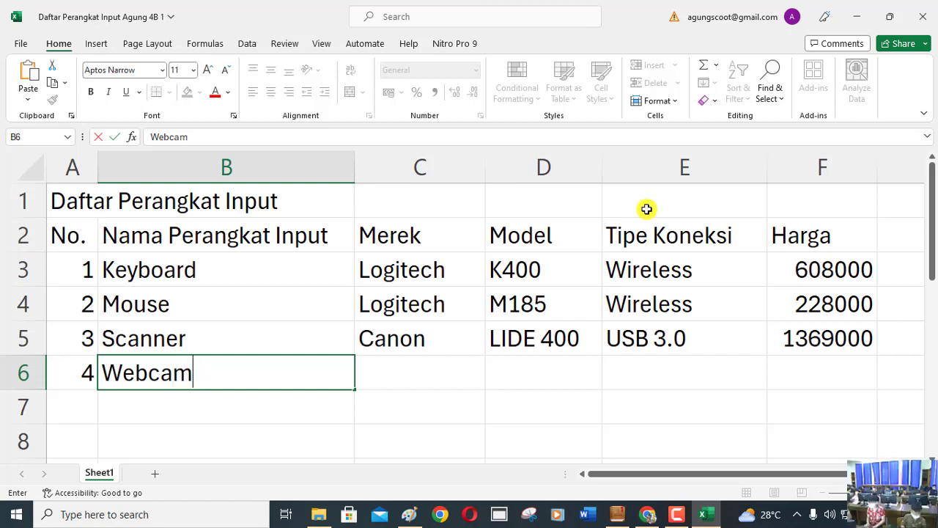
key(Tab)
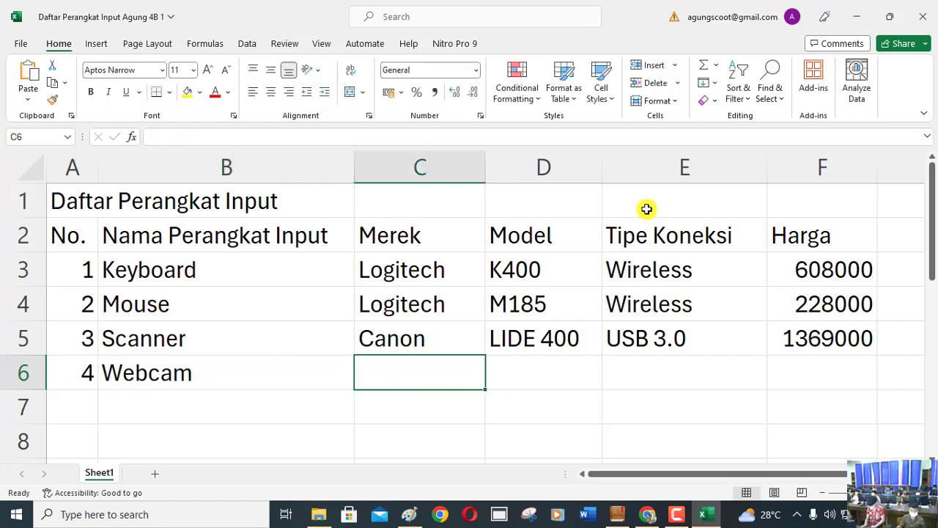
Step: Enter C920s in the Webcam row's Merek cell and copy it into the Model cell beside it
text(C9)
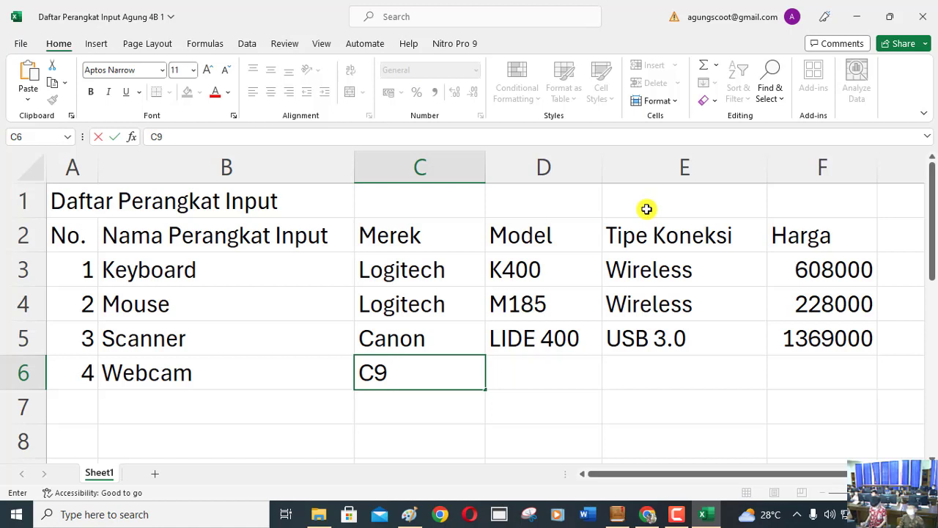
text(20s)
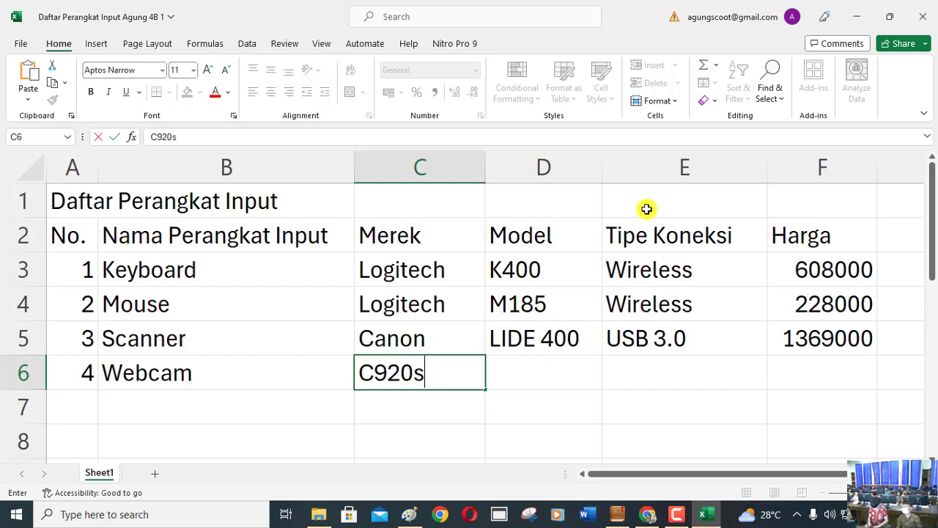
key(Tab)
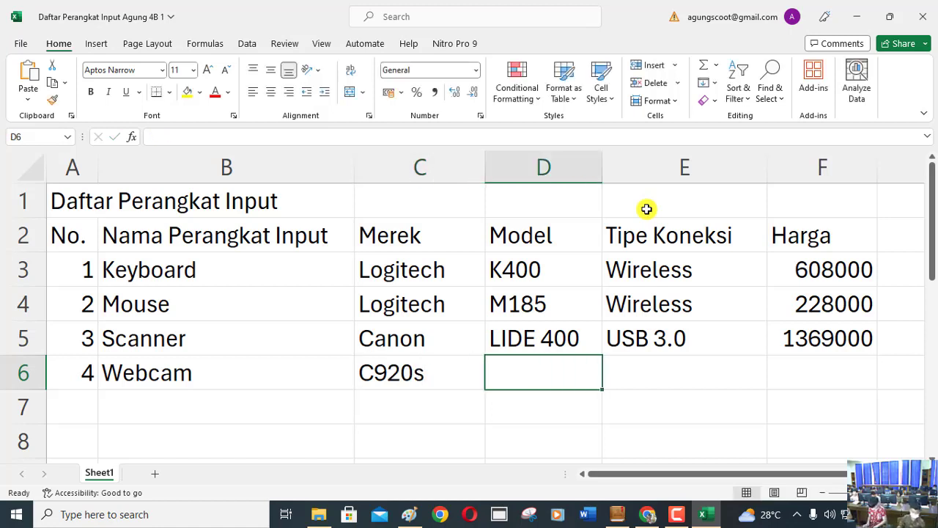
key(Left)
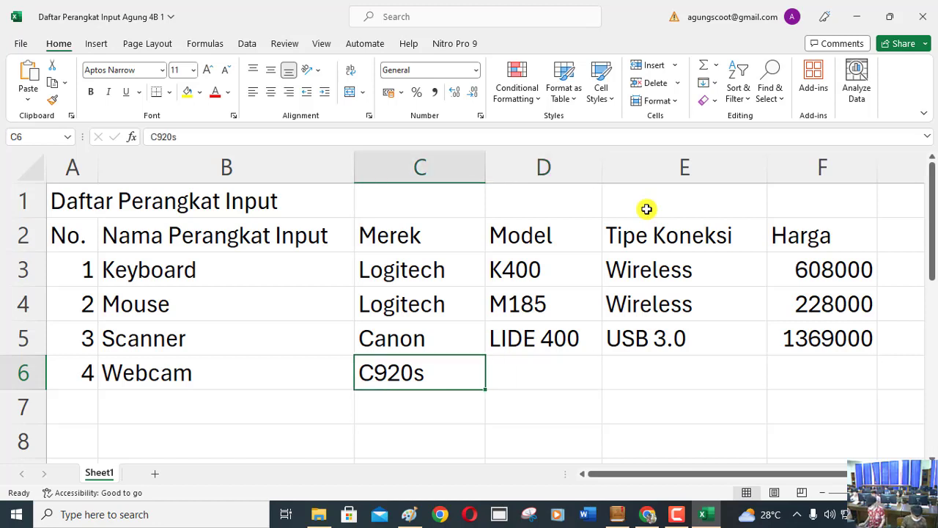
key(ctrl+c)
key(Right)
key(ctrl+v)
key(Left)
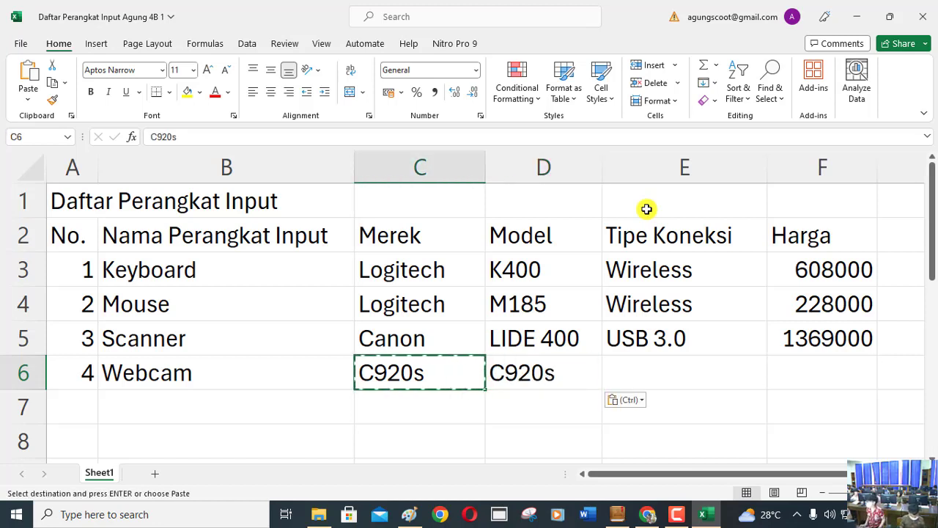
Step: Replace the Webcam row's Merek entry with Logitech
text(L)
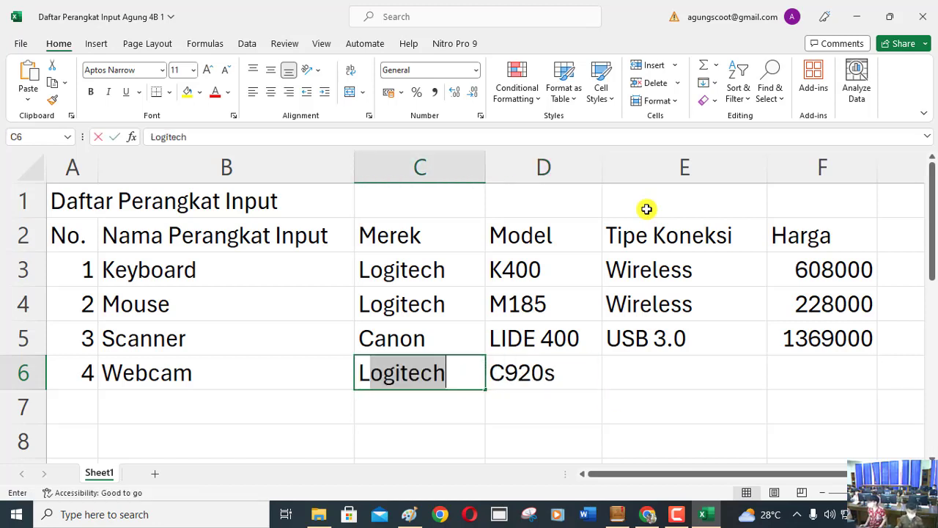
key(Tab)
key(Right)
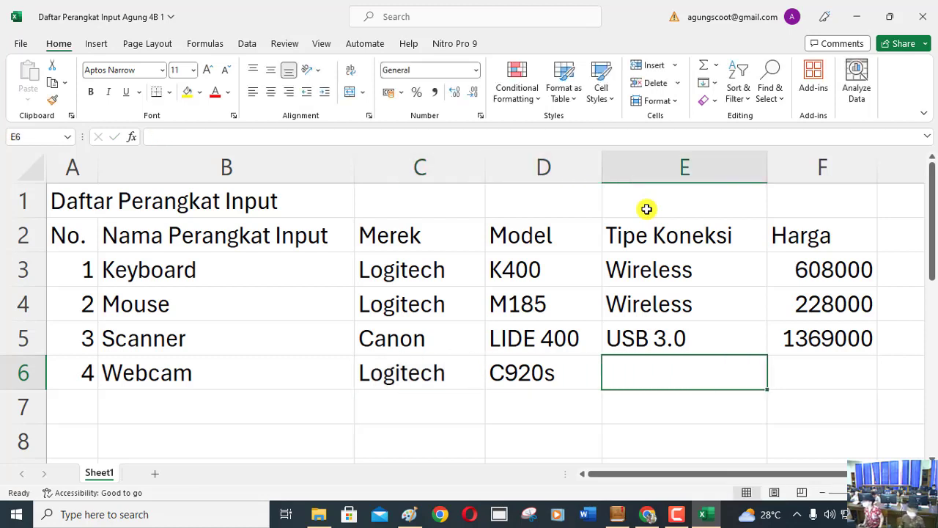
Step: Complete the Webcam row with connection type USB 2.0 and price 1063000
text(USB)
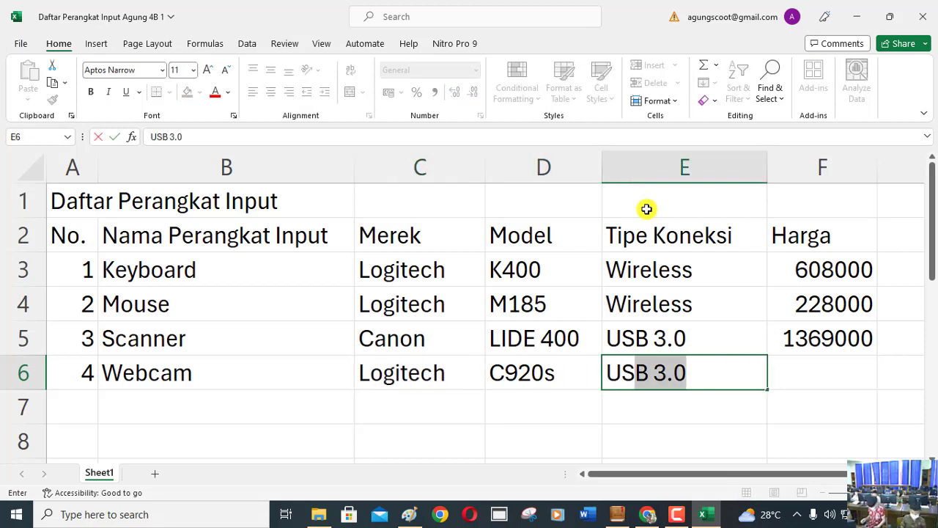
text( 2)
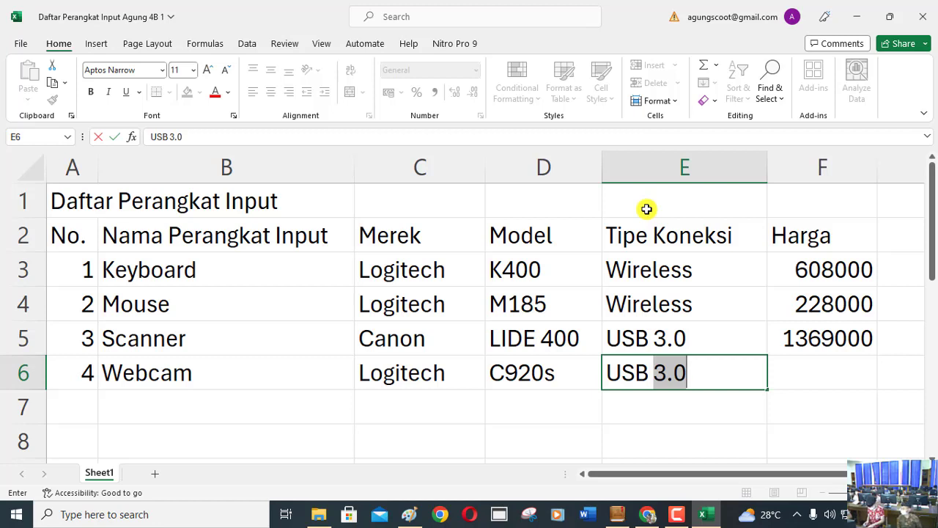
text(.0)
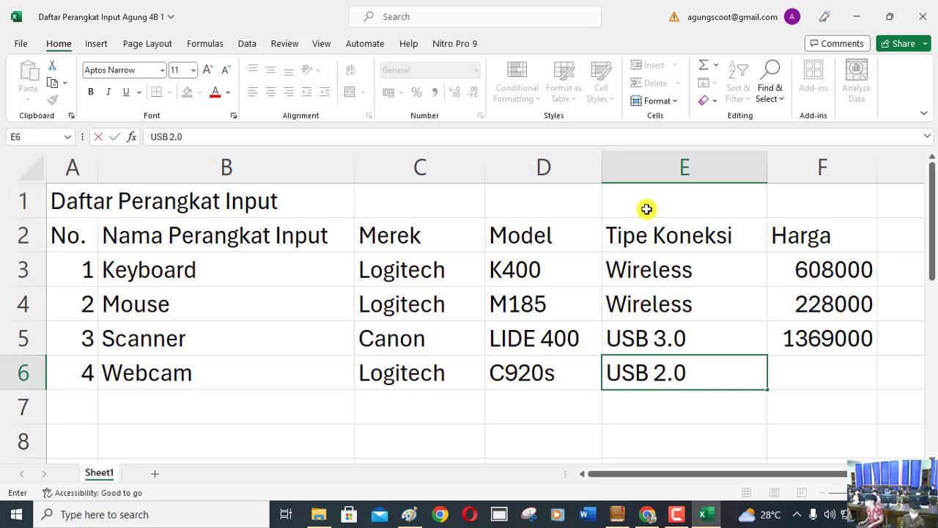
key(Tab)
text(1)
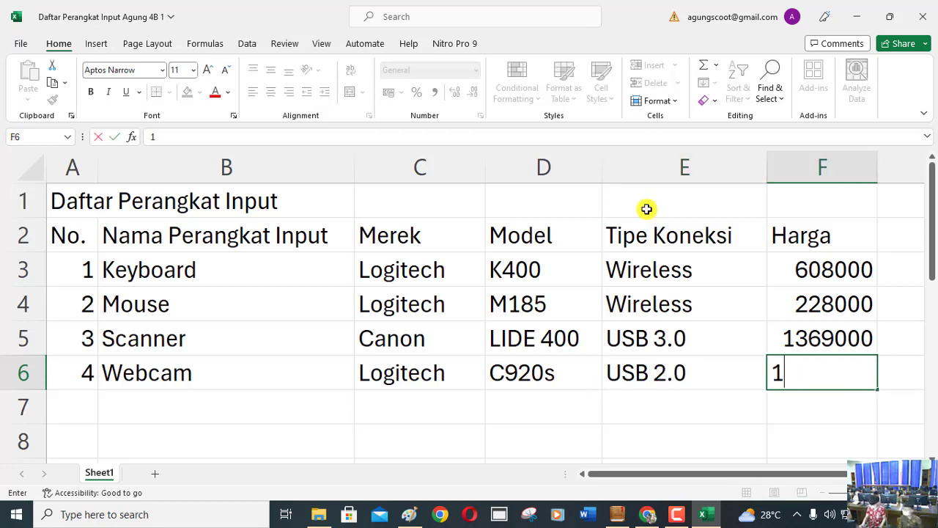
text(063000)
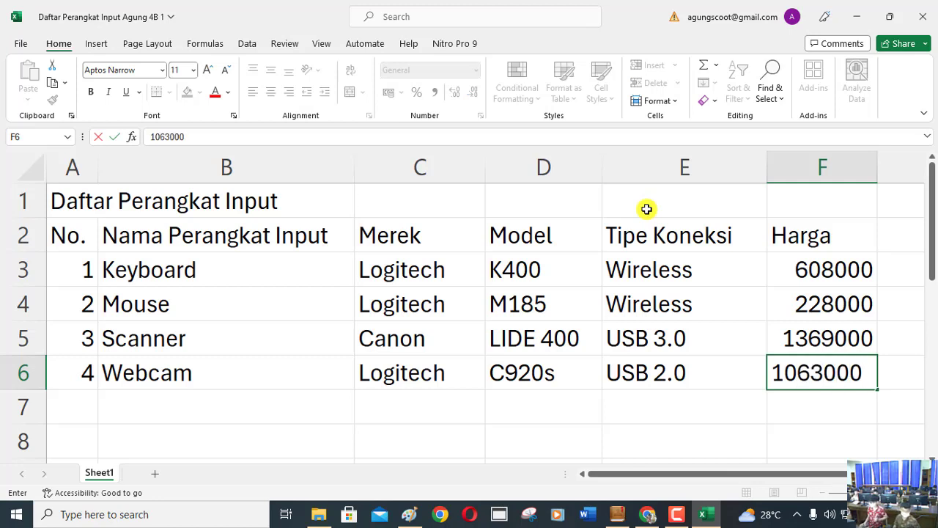
key(shift+Tab)
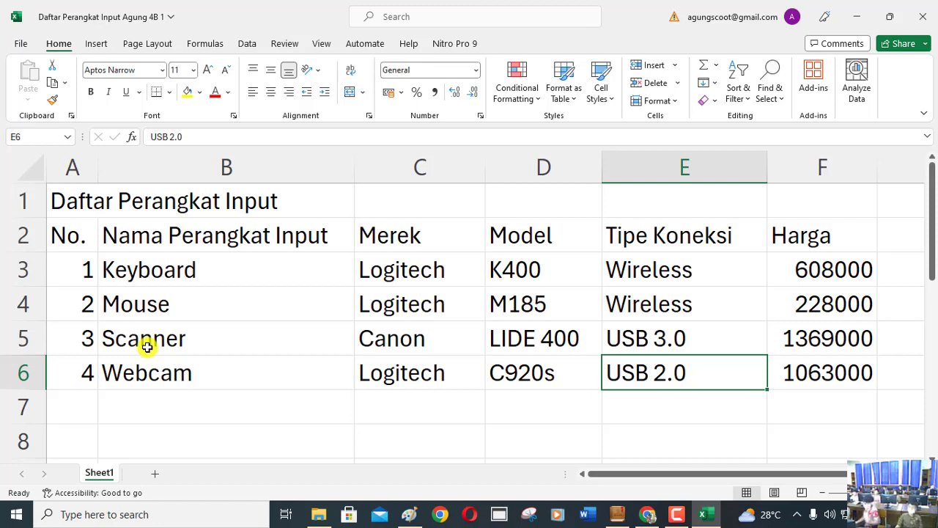
Step: Format the four device prices in F3:F6 as Currency
click(831, 267)
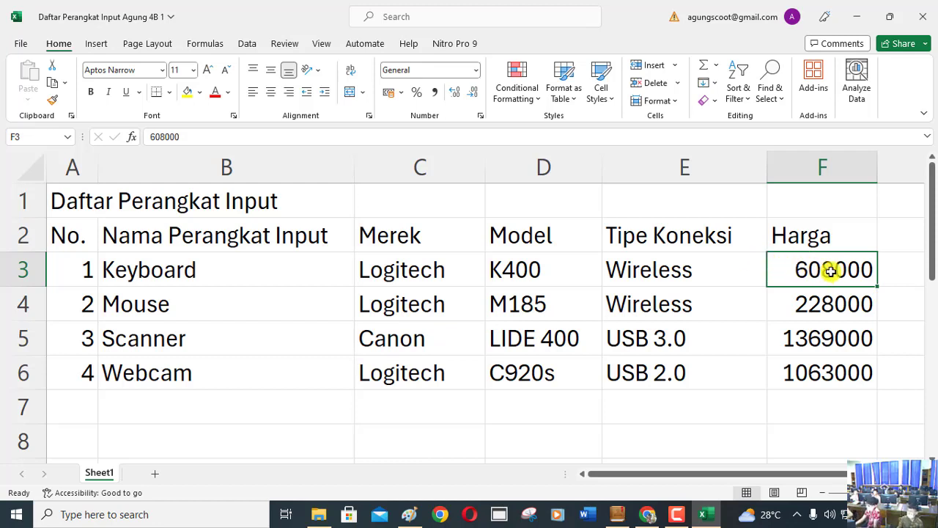
drag(831, 272, 821, 371)
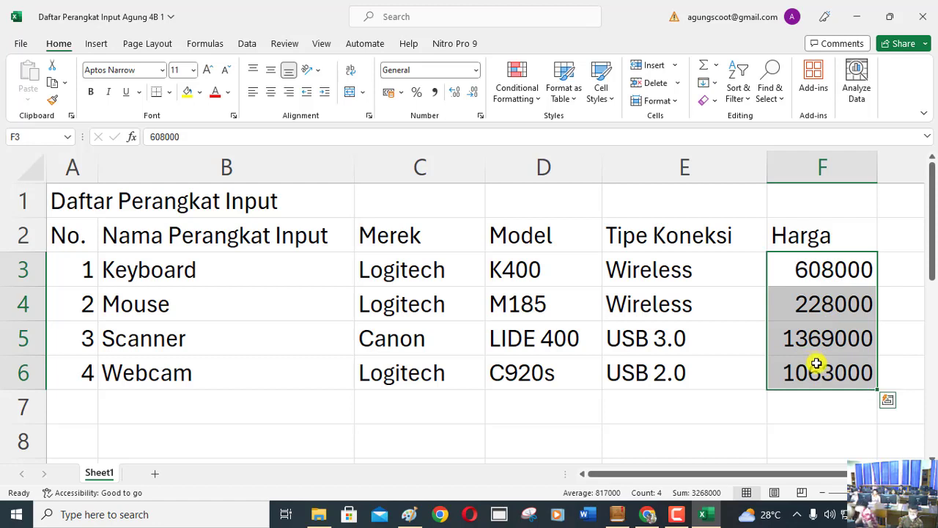
click(855, 259)
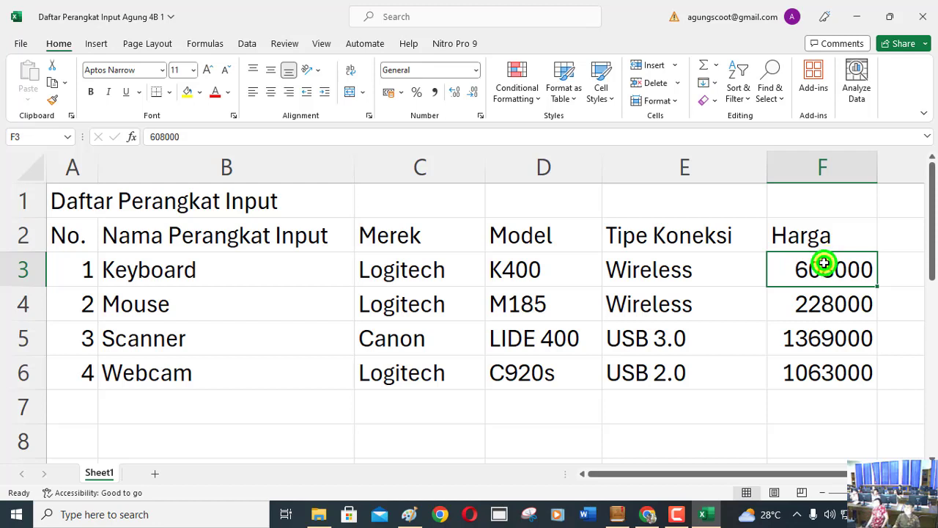
drag(823, 264, 814, 366)
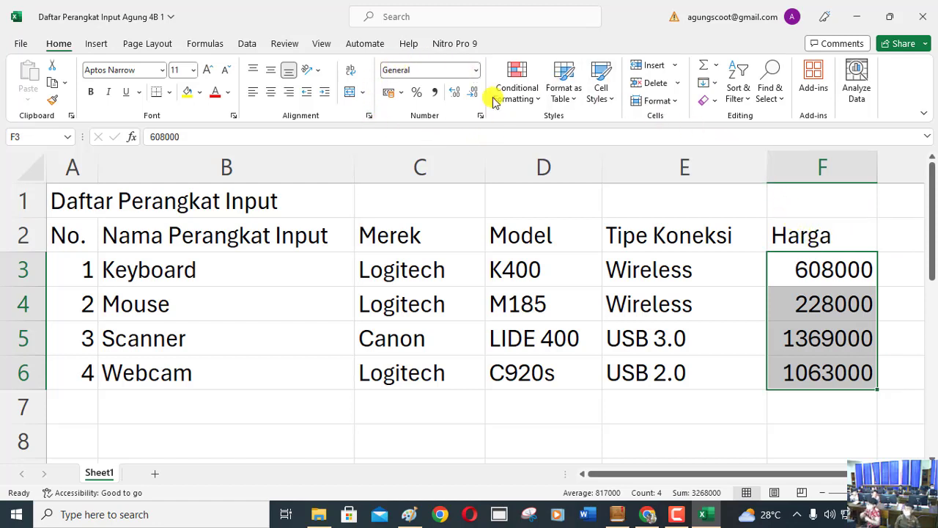
click(476, 69)
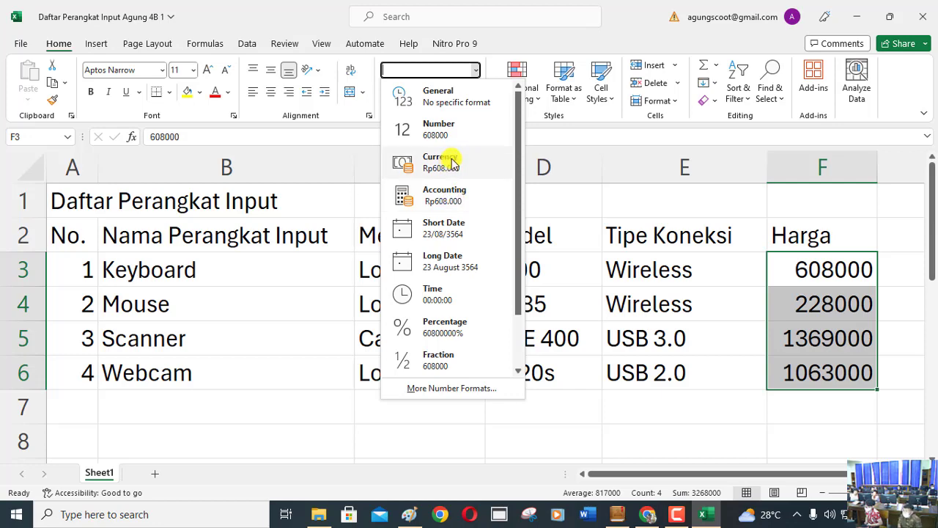
click(450, 160)
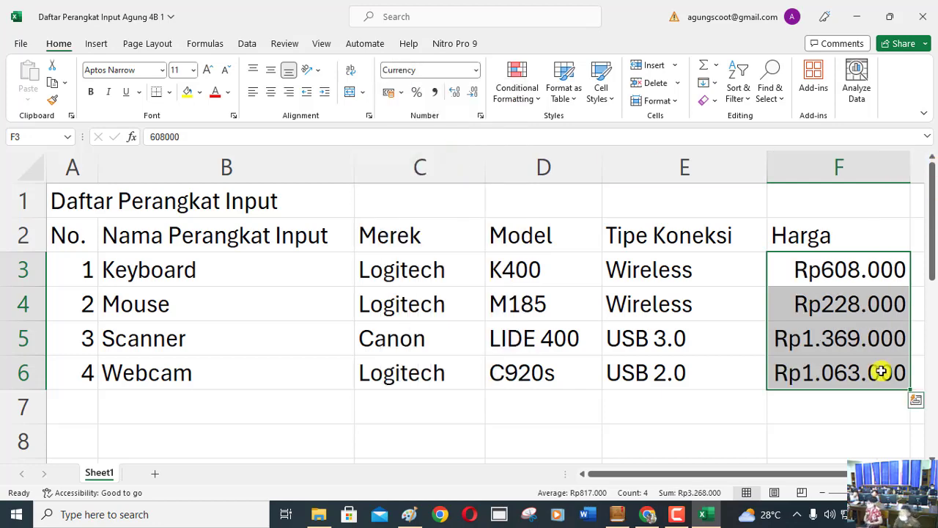
Step: Widen the Harga column and apply the Accounting number format to the prices in F3:F6
scroll(833, 319, down, 1)
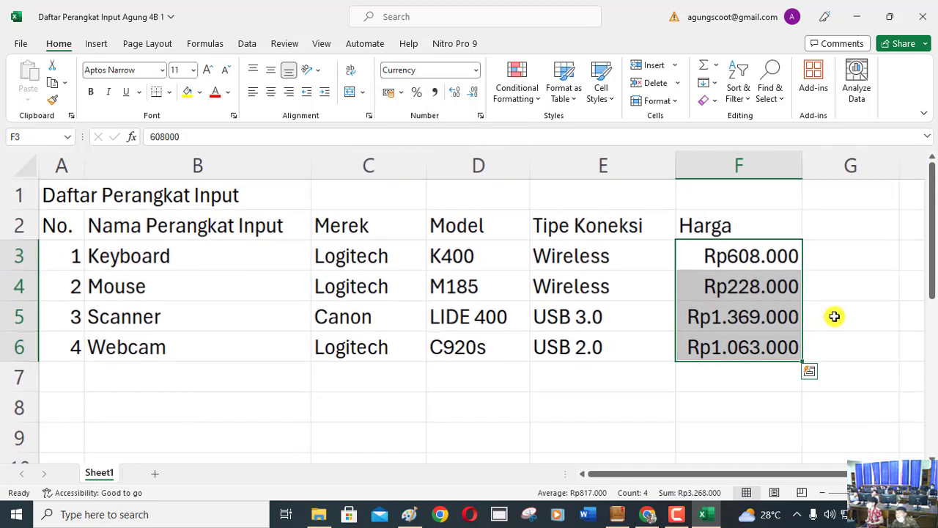
drag(800, 167, 860, 172)
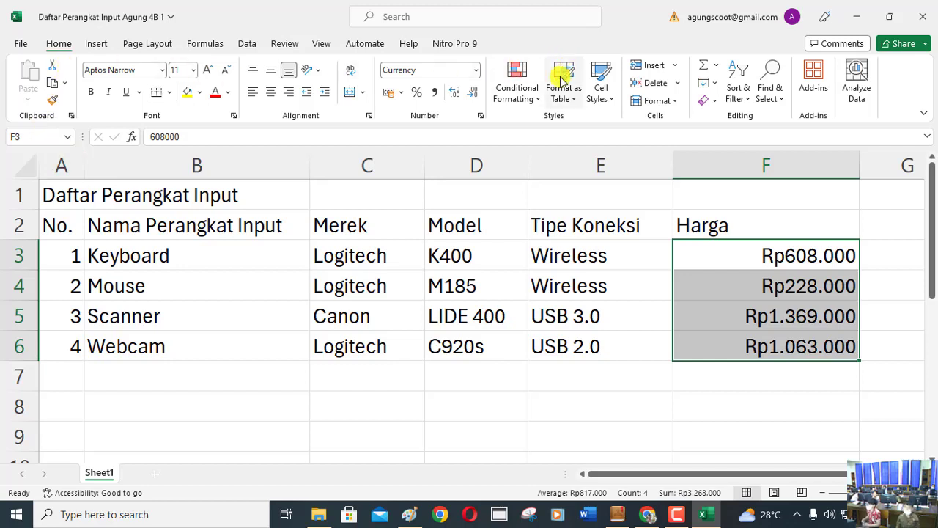
click(473, 74)
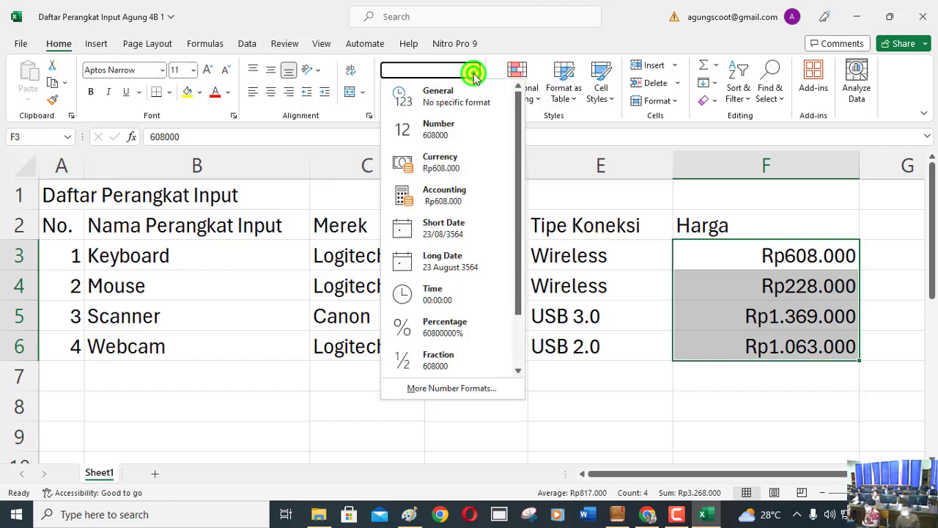
click(450, 205)
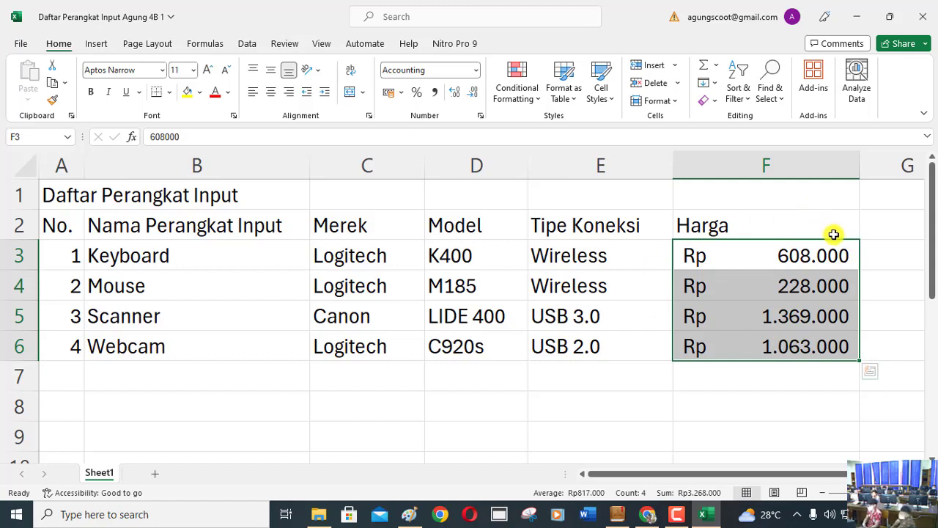
click(475, 68)
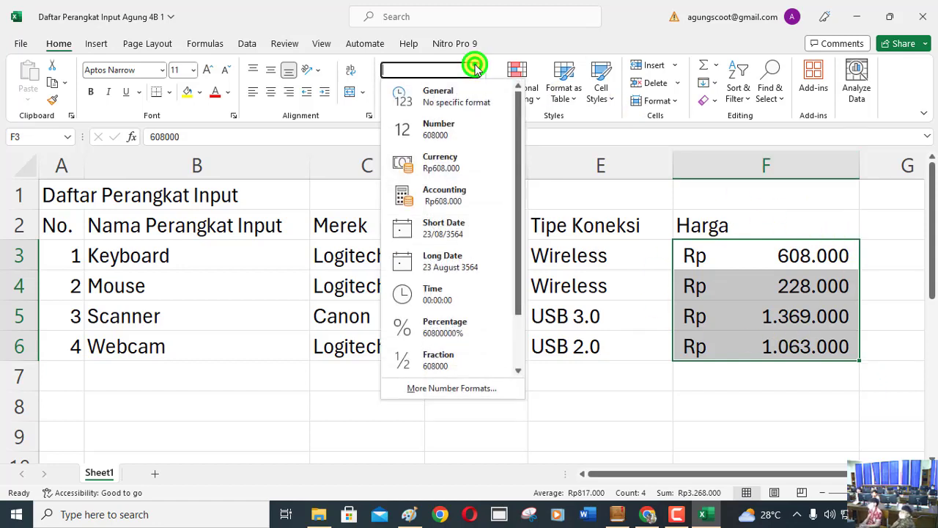
click(463, 201)
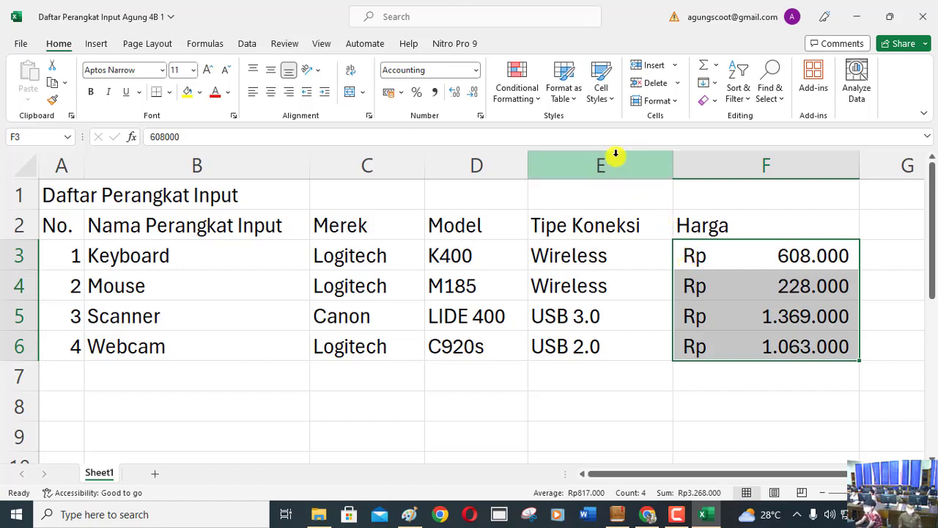
Step: Set the Accounting format's currency symbol to Rp Indonesian for the prices in F3:F6
click(480, 118)
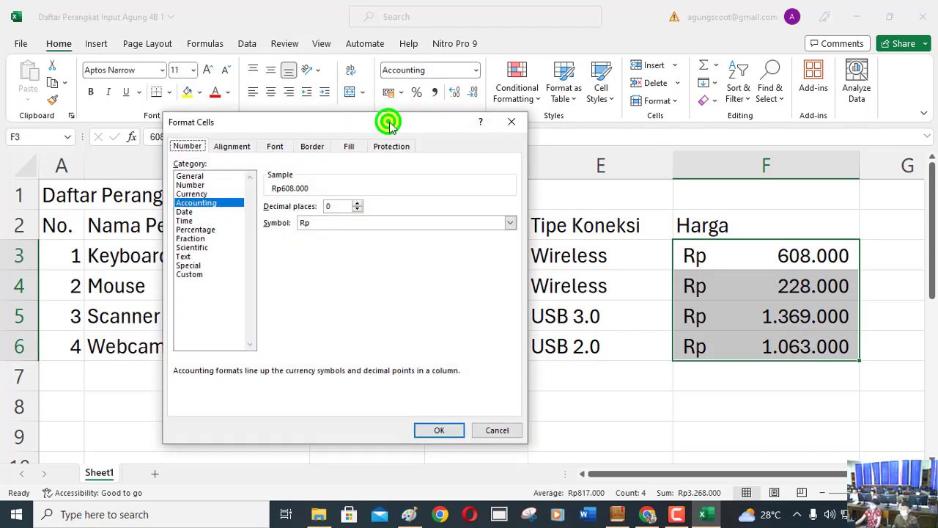
drag(388, 119, 379, 133)
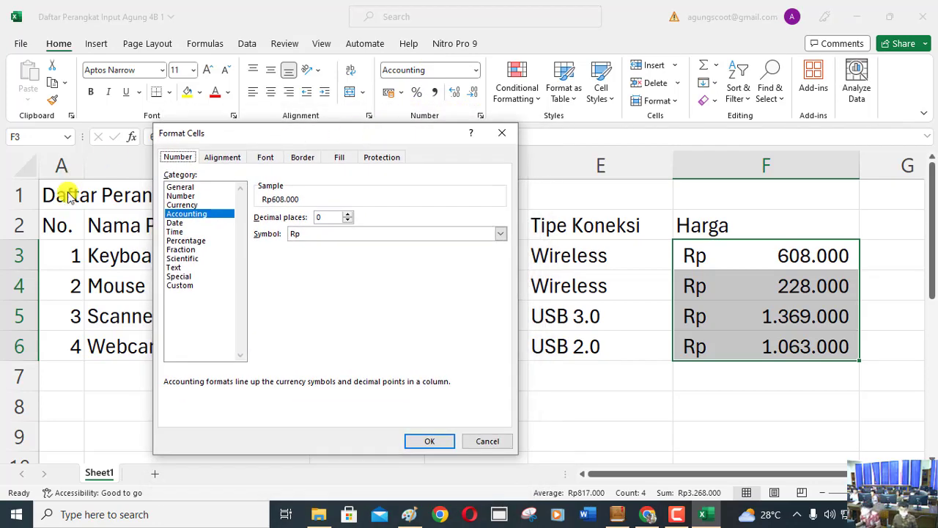
click(194, 215)
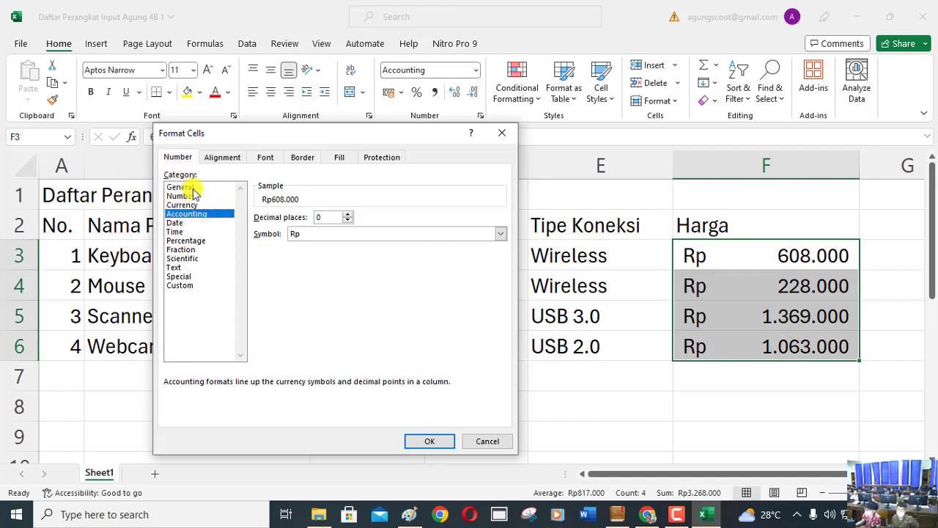
click(316, 234)
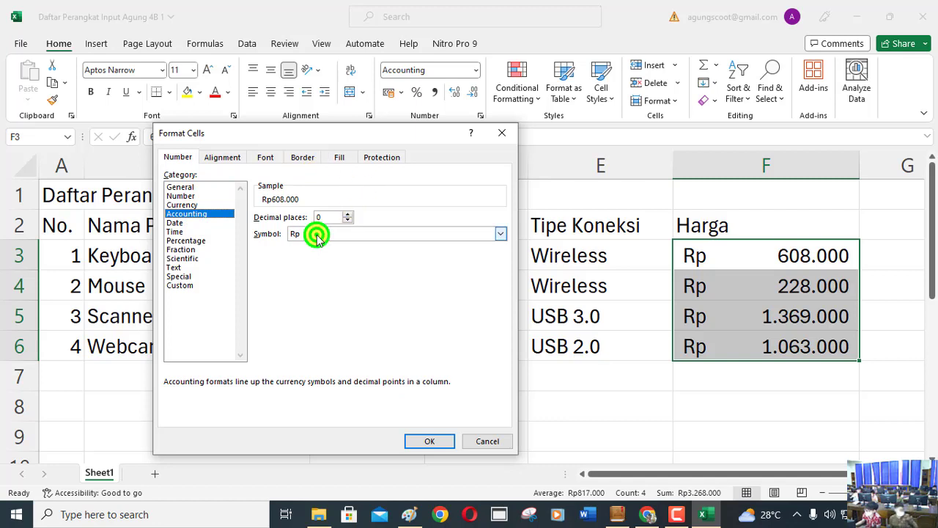
scroll(331, 344, down, 4)
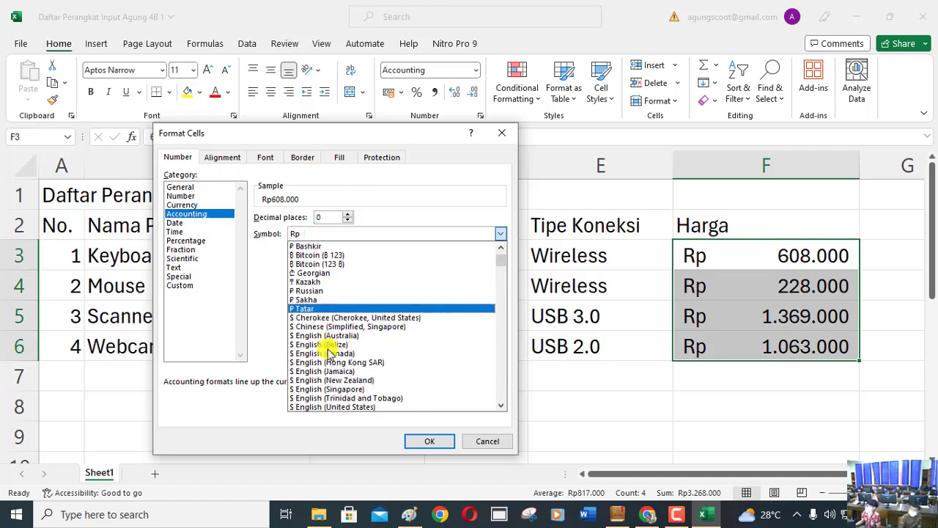
scroll(331, 344, down, 12)
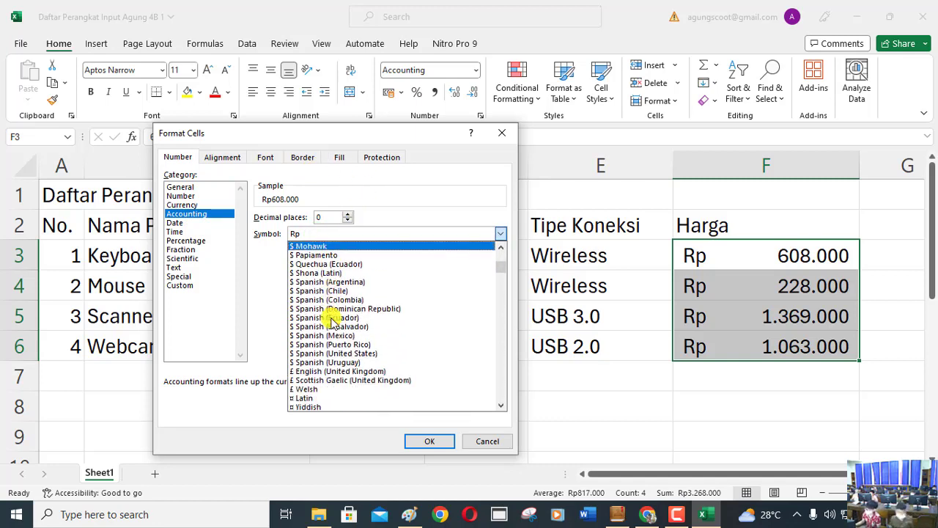
scroll(331, 322, down, 6)
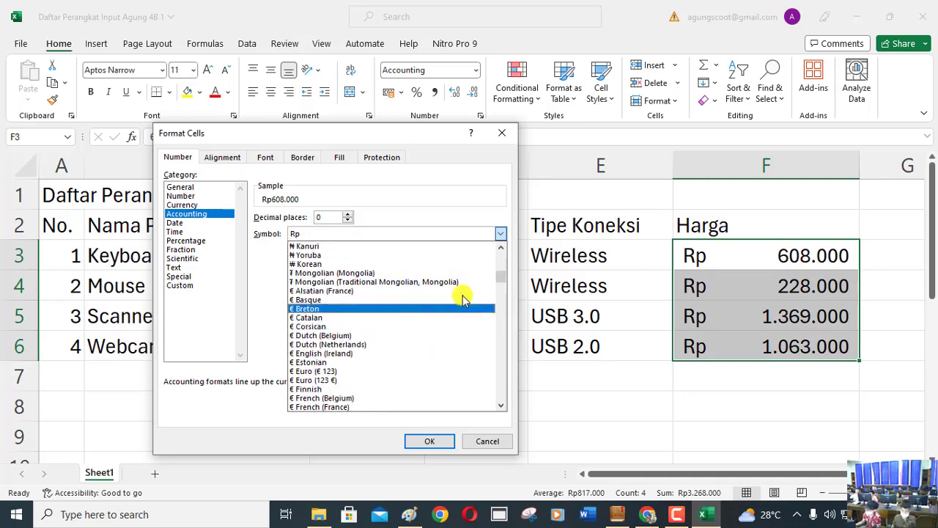
drag(505, 277, 504, 330)
scroll(419, 310, up, 10)
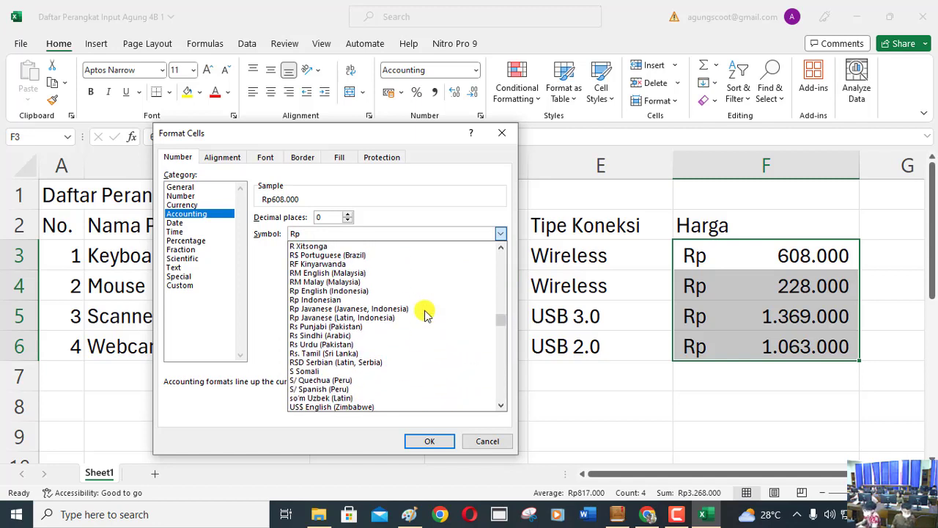
click(351, 299)
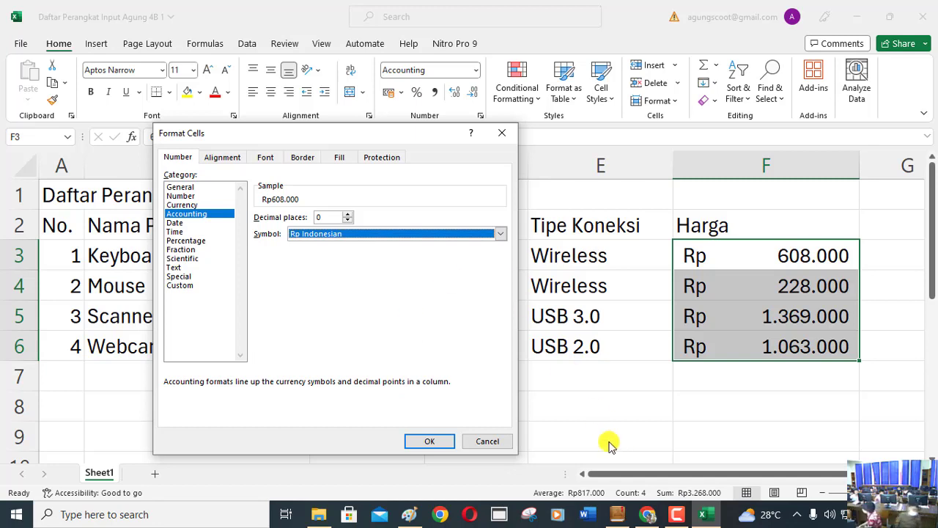
click(431, 441)
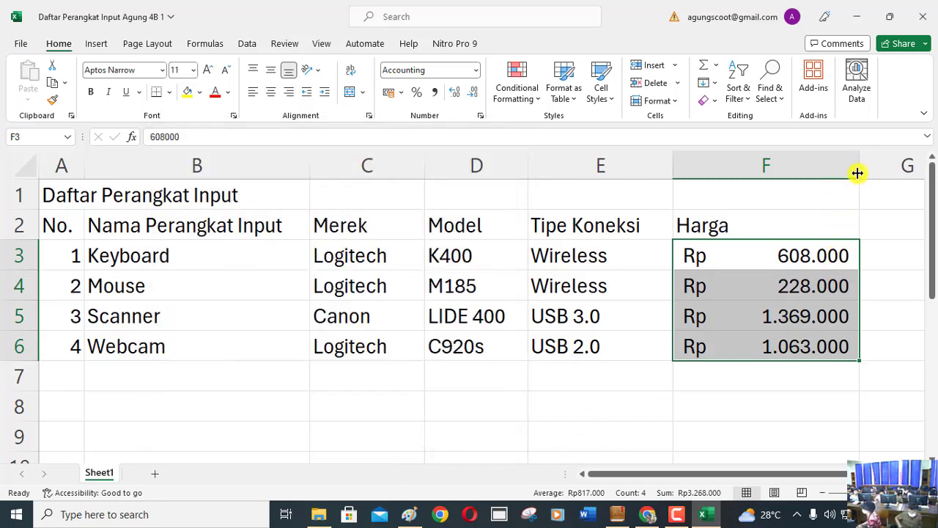
Step: Make the Harga column slightly narrower while keeping it wide enough to display the full prices
drag(859, 168, 755, 176)
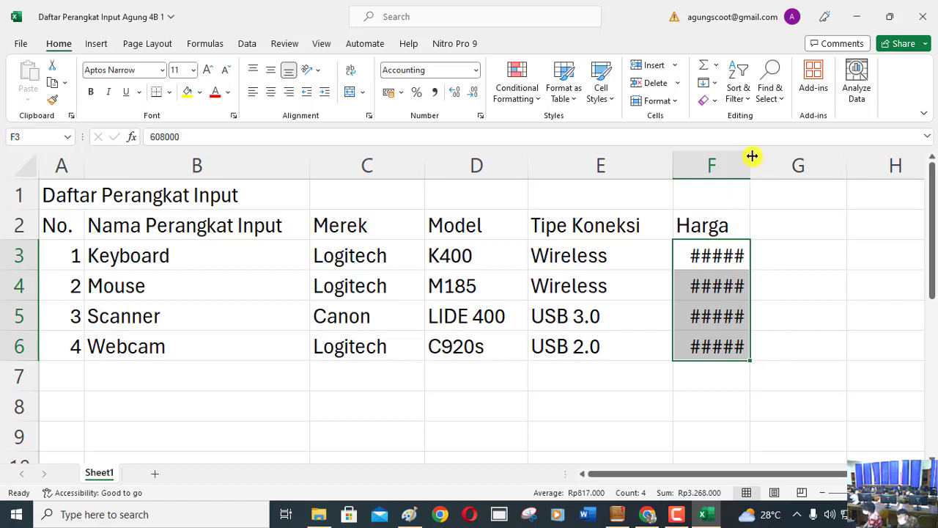
drag(750, 157, 849, 180)
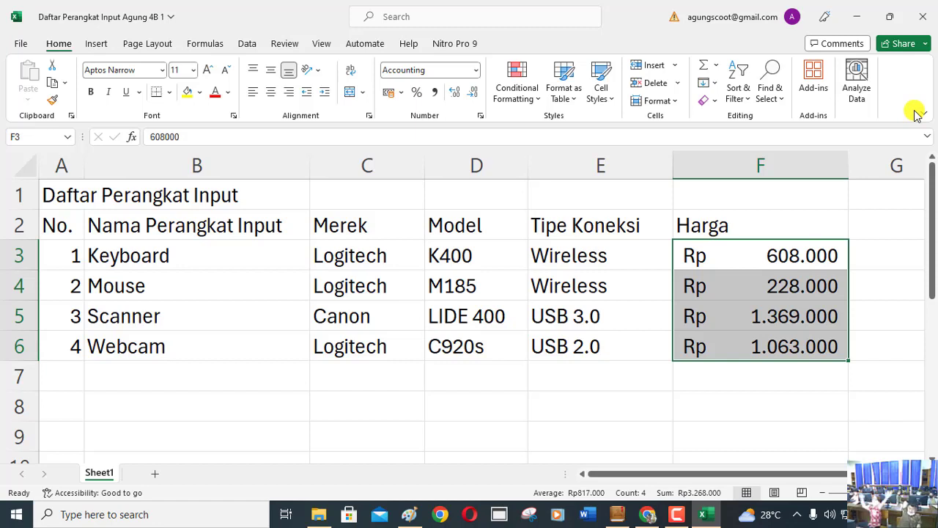
click(676, 513)
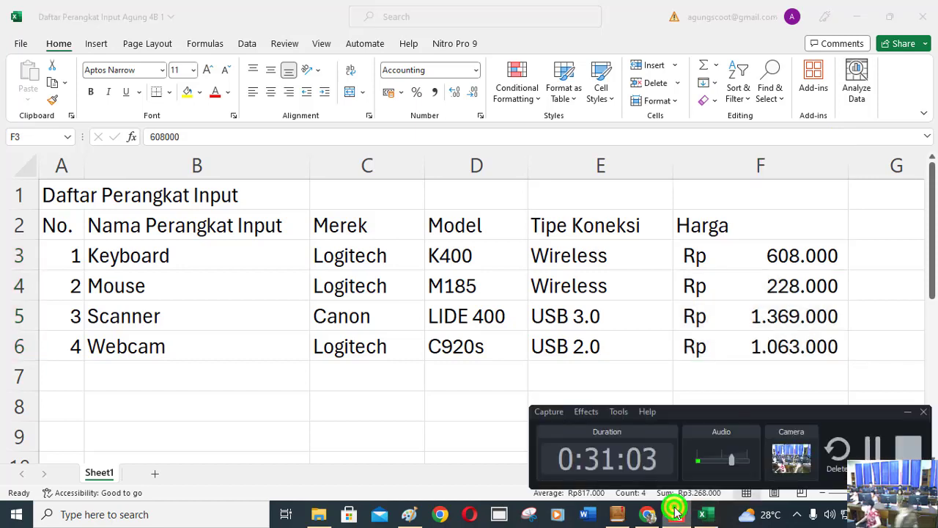
click(678, 513)
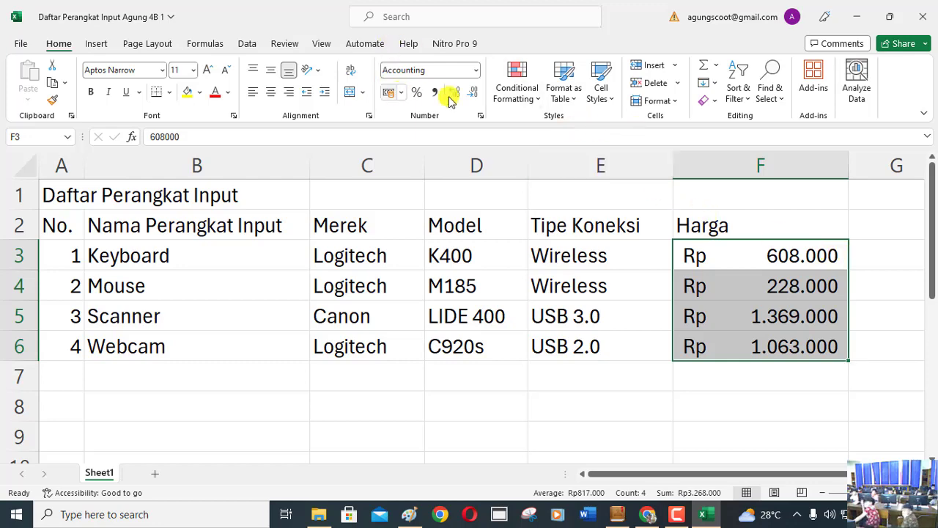
Step: Try 2 decimal places in the Accounting format of the prices in F3:F6 and return the setting to 0
click(480, 115)
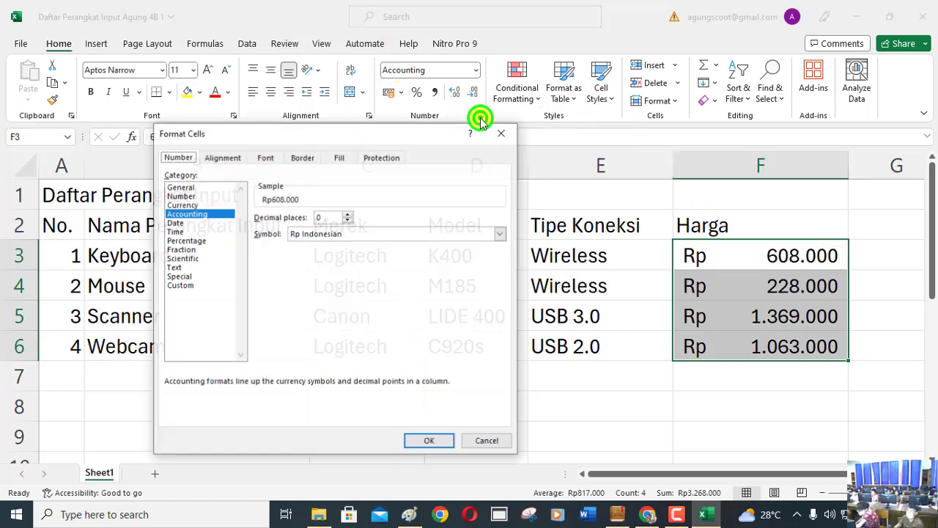
click(348, 214)
click(347, 214)
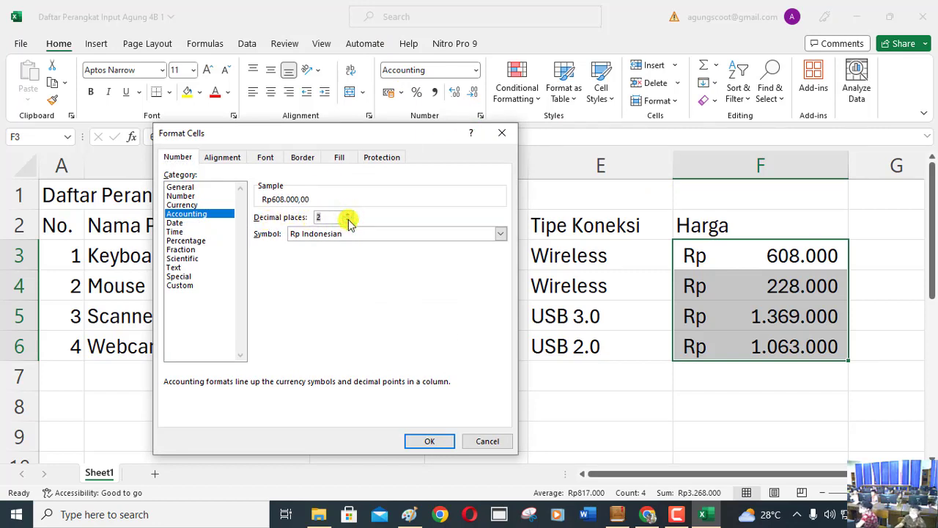
click(349, 219)
click(348, 220)
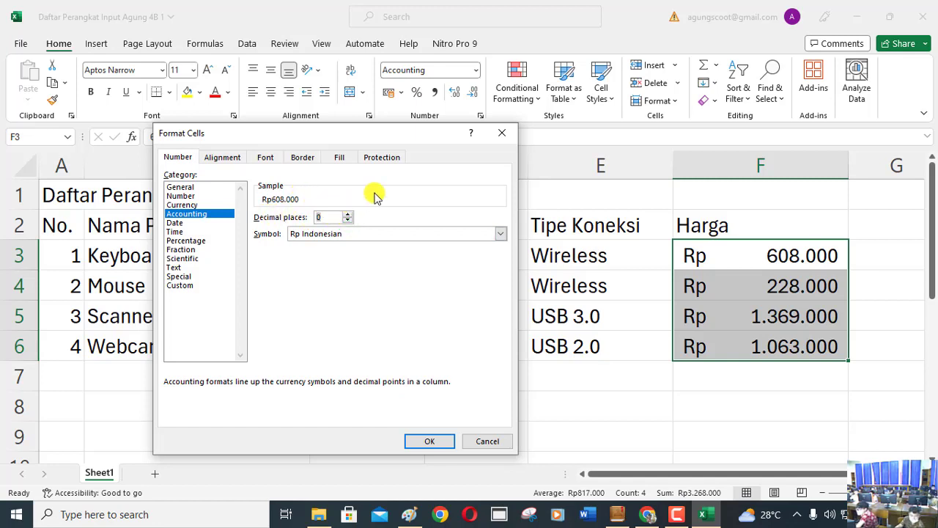
click(431, 442)
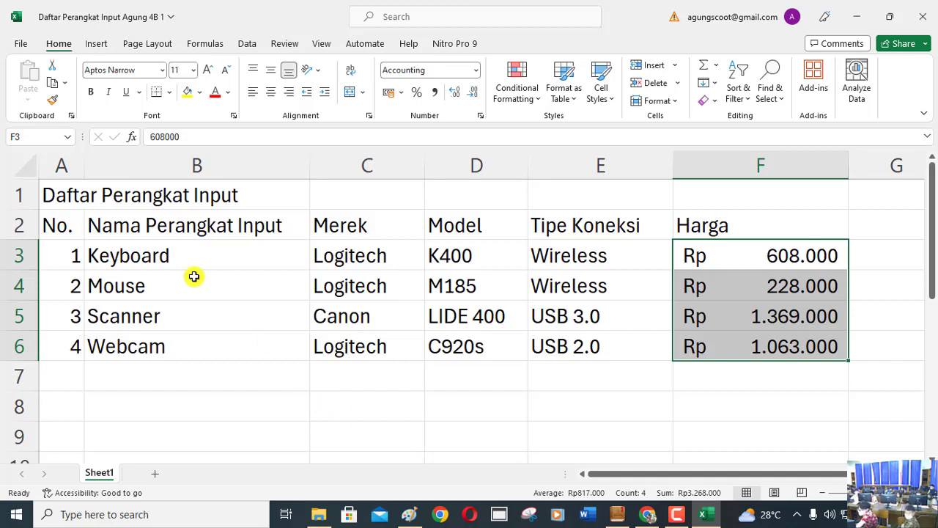
Step: Make the title Daftar Perangkat Input bold and fill cells A1:B1 with yellow
click(84, 195)
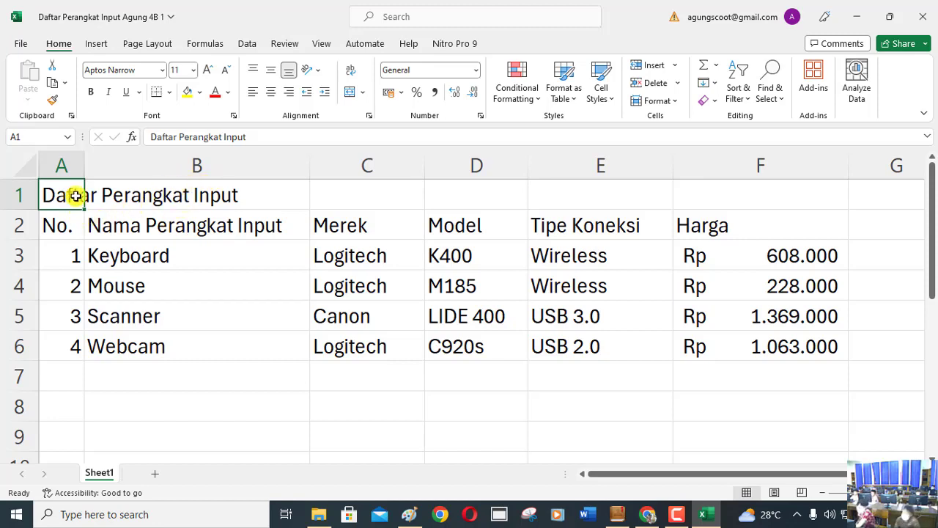
click(90, 93)
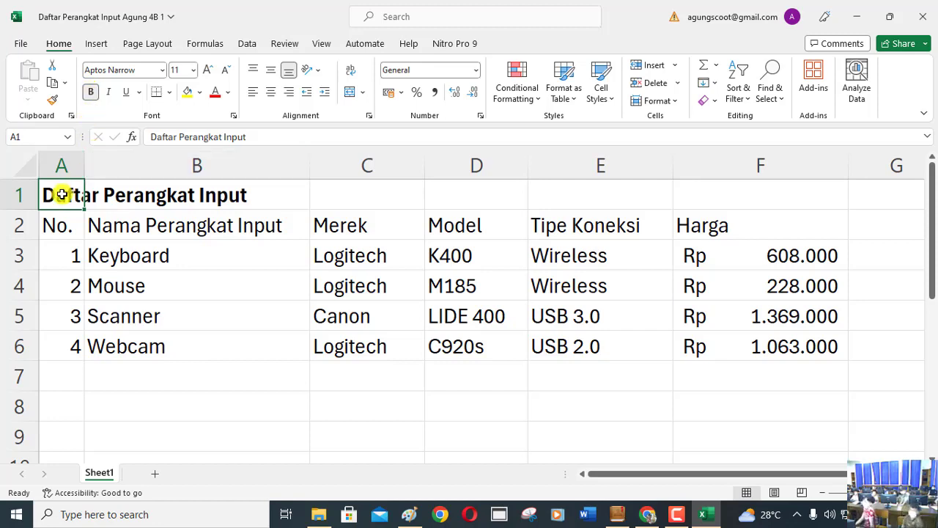
drag(62, 194, 115, 190)
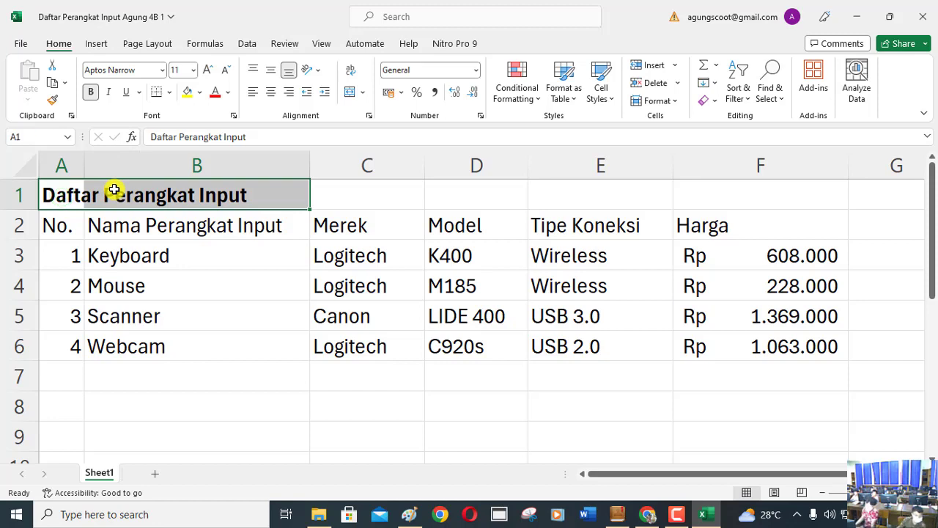
click(187, 92)
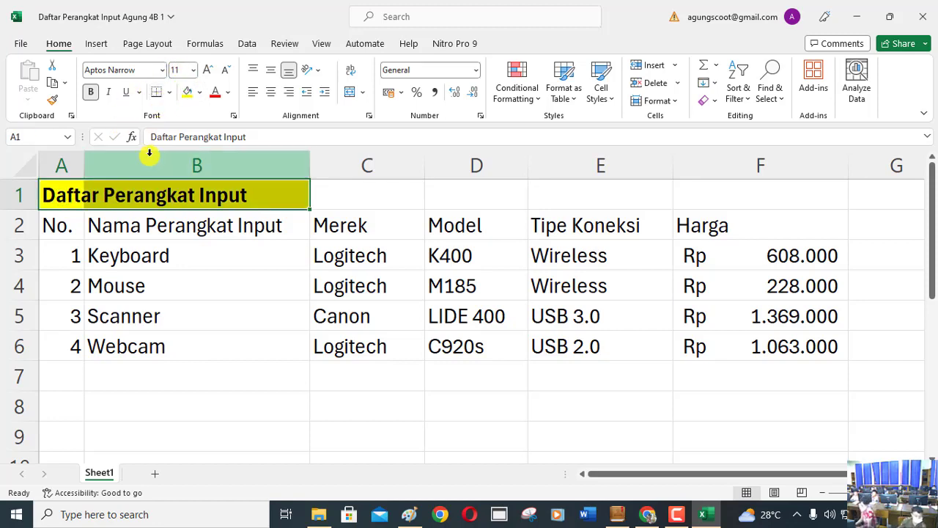
click(199, 93)
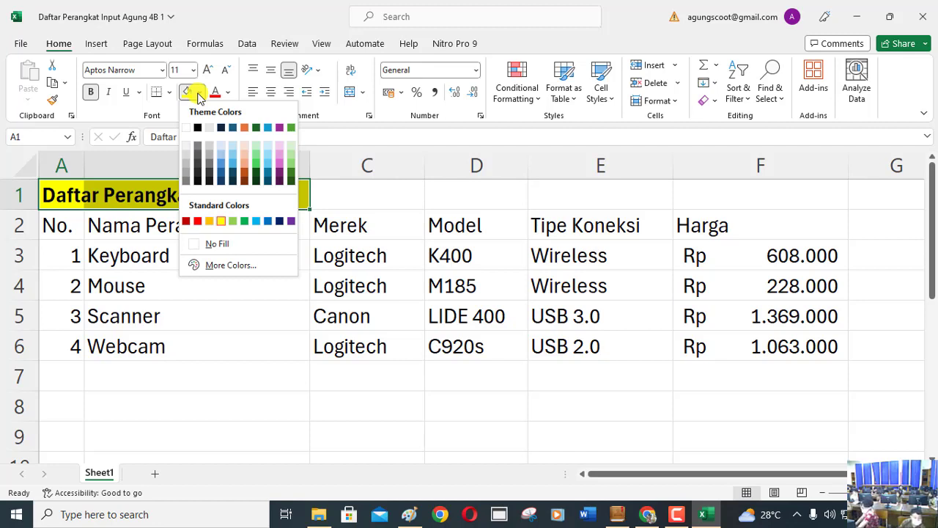
click(198, 98)
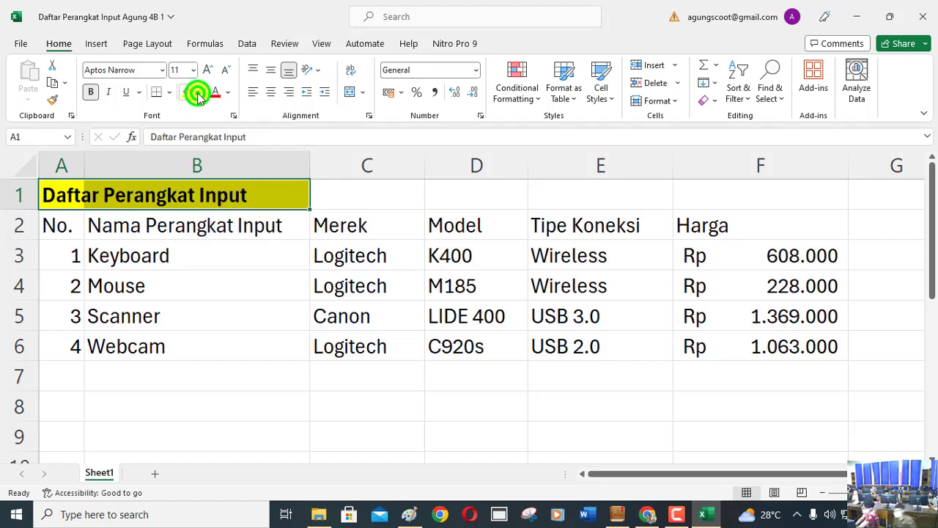
Step: Make the column headings in A2:F2 bold and fill them with light blue
click(66, 216)
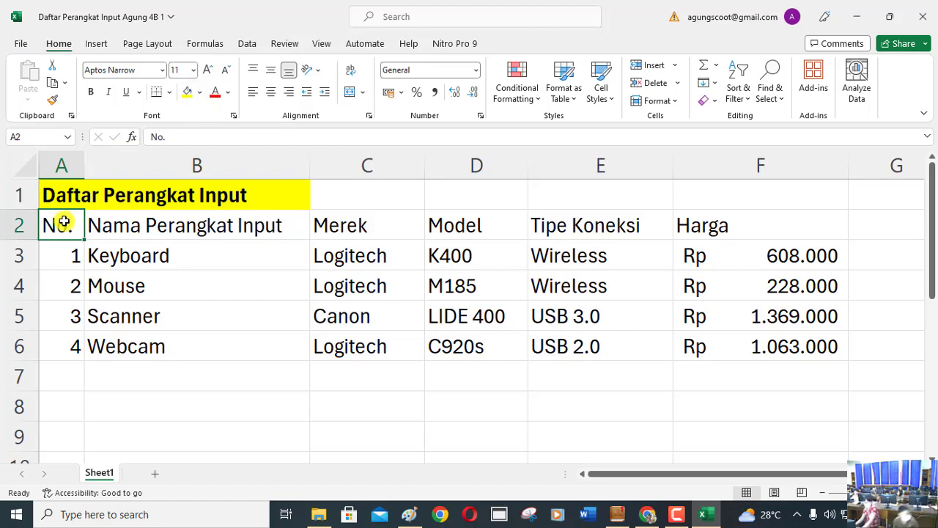
drag(56, 224, 731, 218)
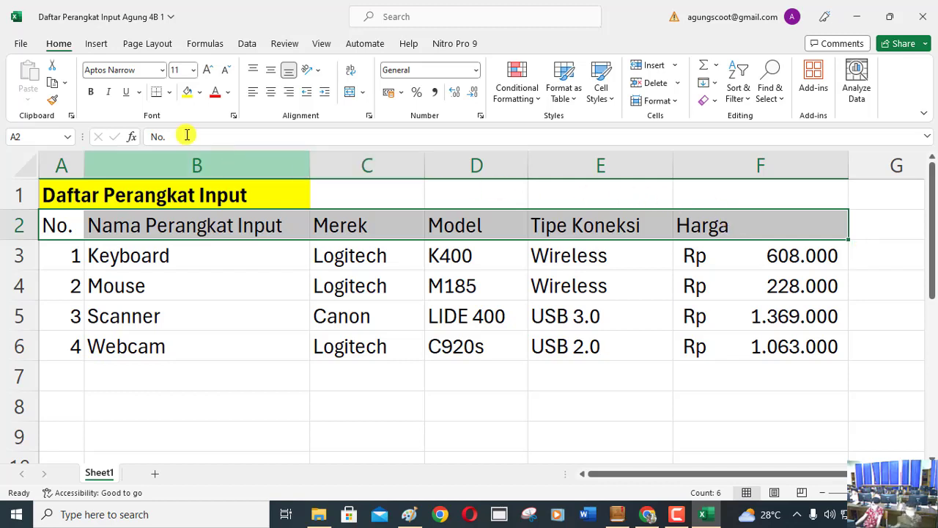
click(100, 95)
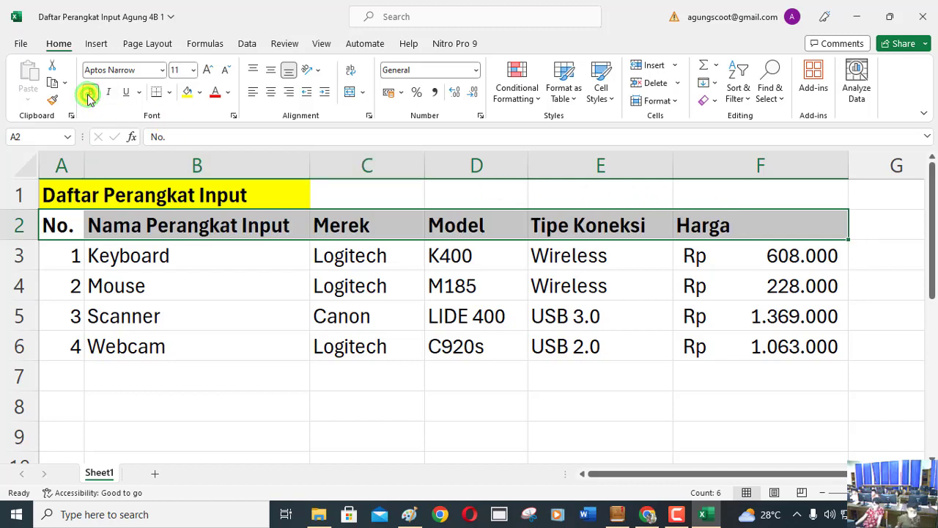
click(197, 93)
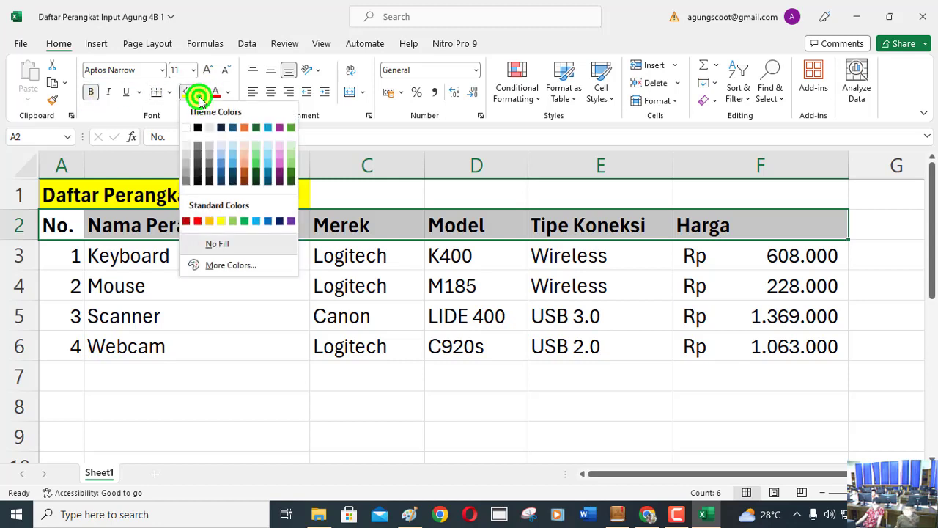
click(234, 150)
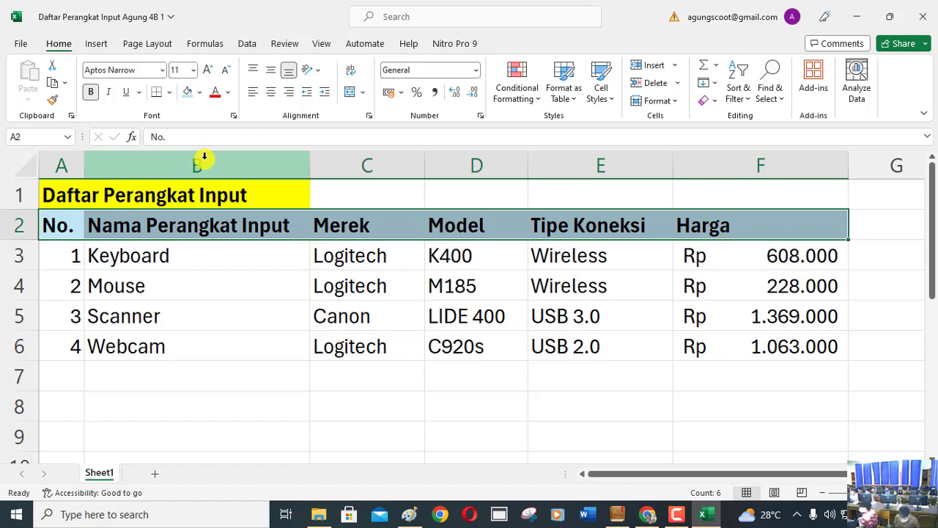
Step: Apply All Borders to the whole table in A2:F6, including the heading row
click(59, 222)
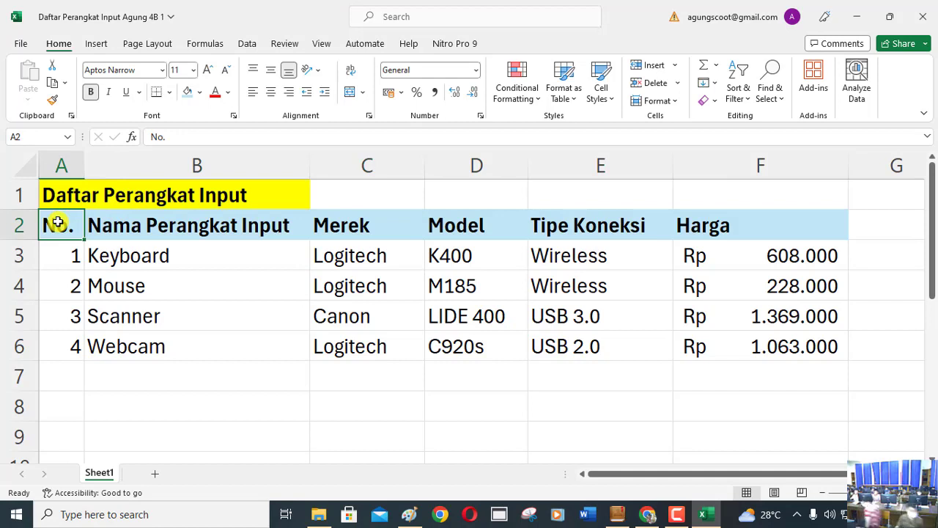
drag(57, 223, 771, 335)
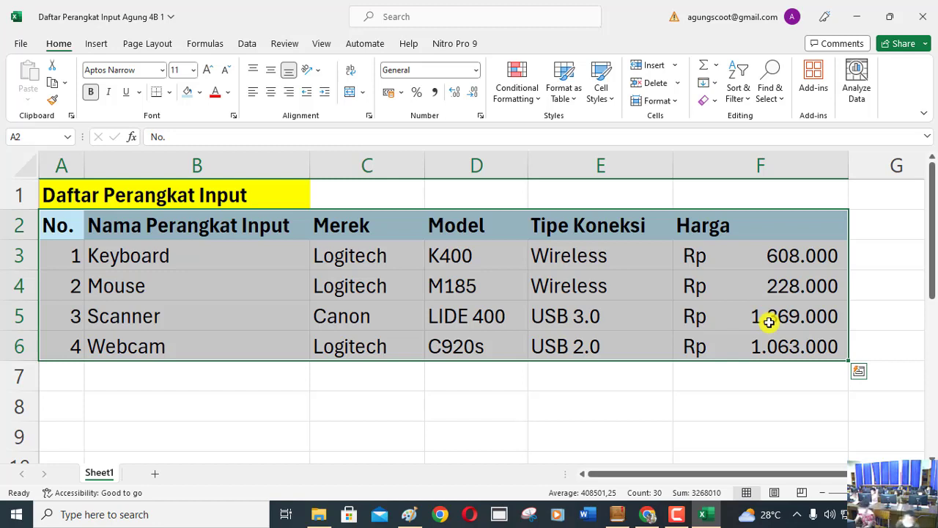
click(173, 93)
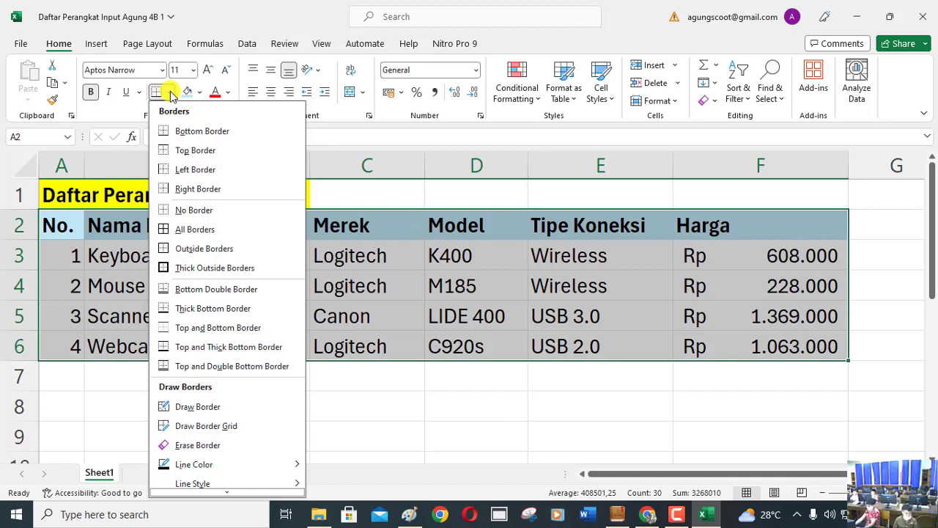
click(195, 229)
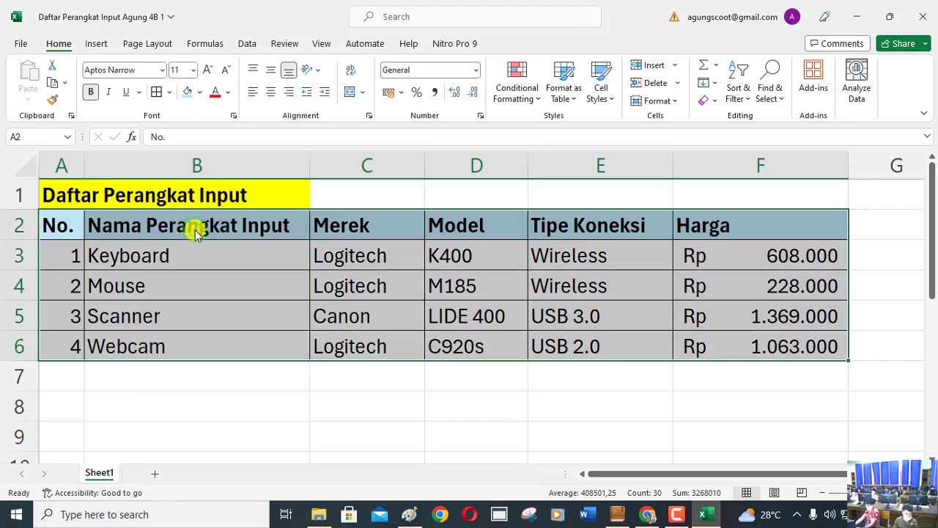